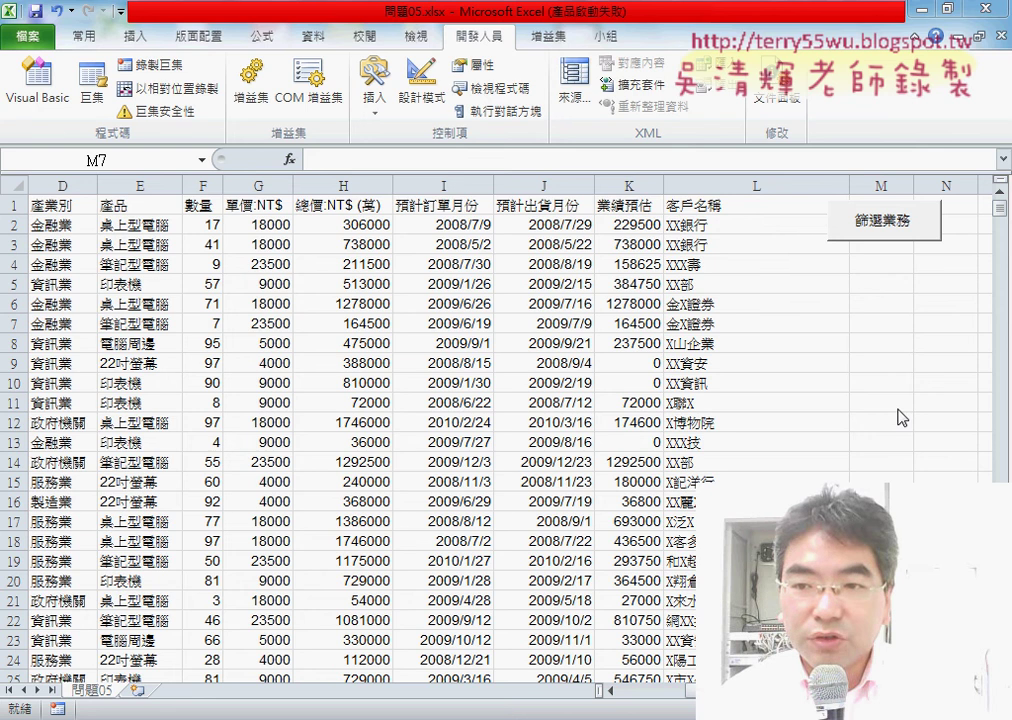
# - Select the 產品 header cell and turn on AutoFilter for the table headers
pyautogui.click(863, 219)
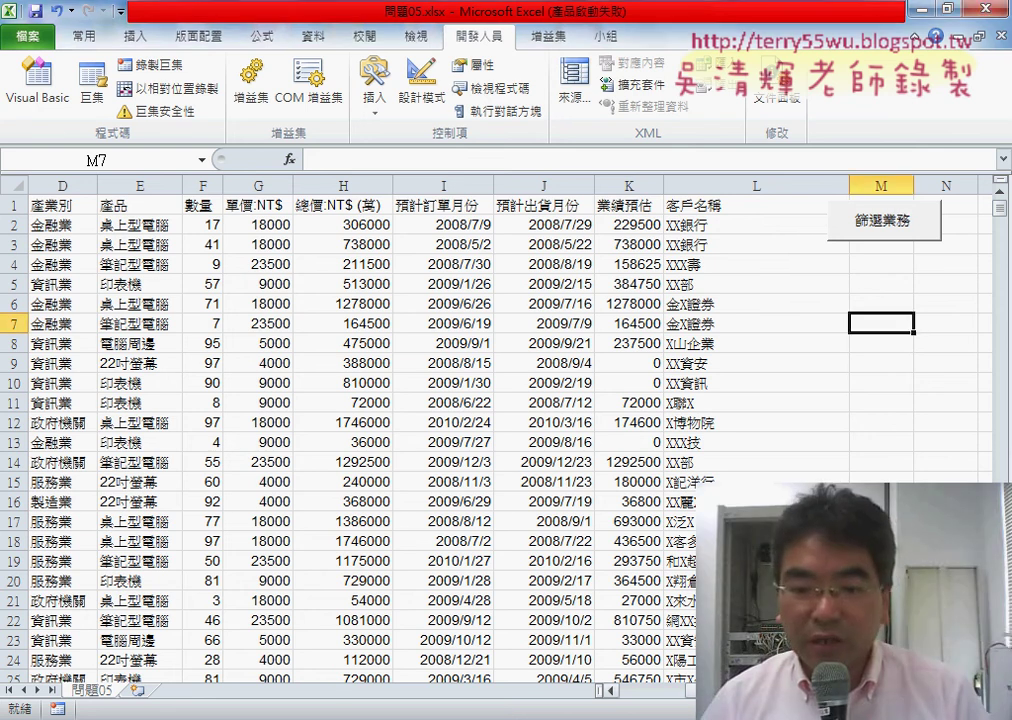
pyautogui.click(641, 692)
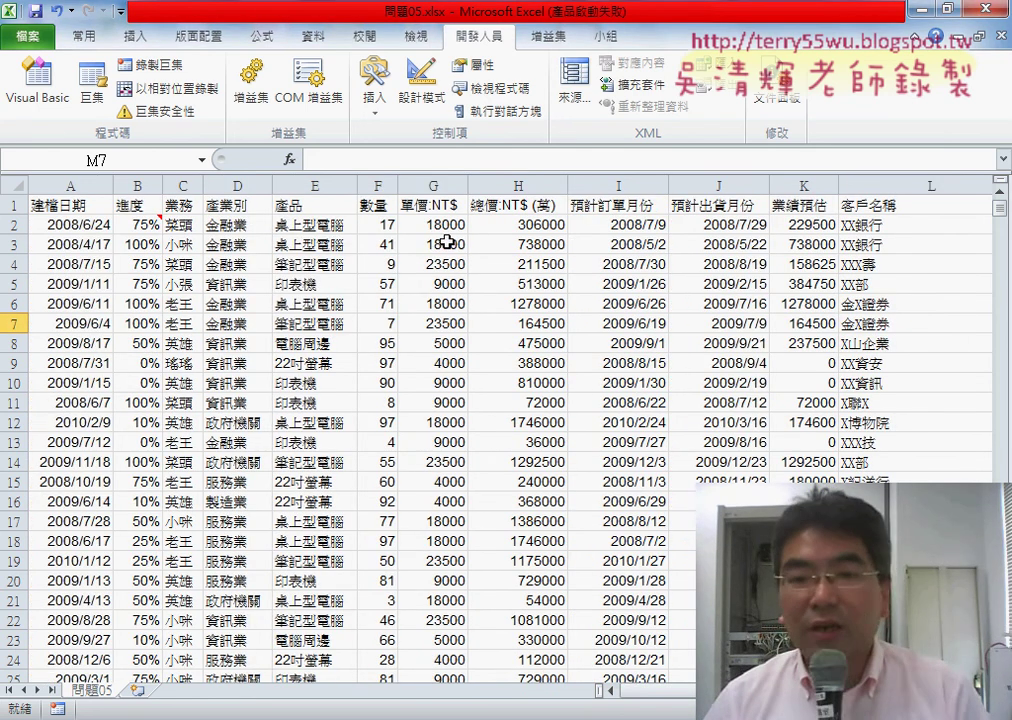
pyautogui.click(320, 205)
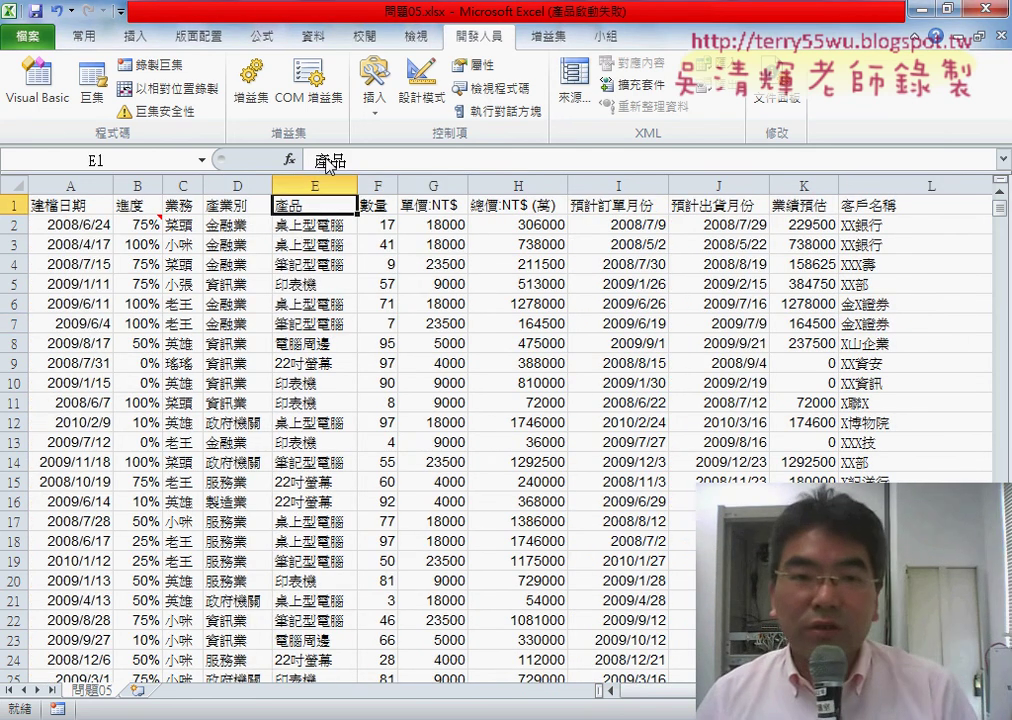
pyautogui.click(313, 36)
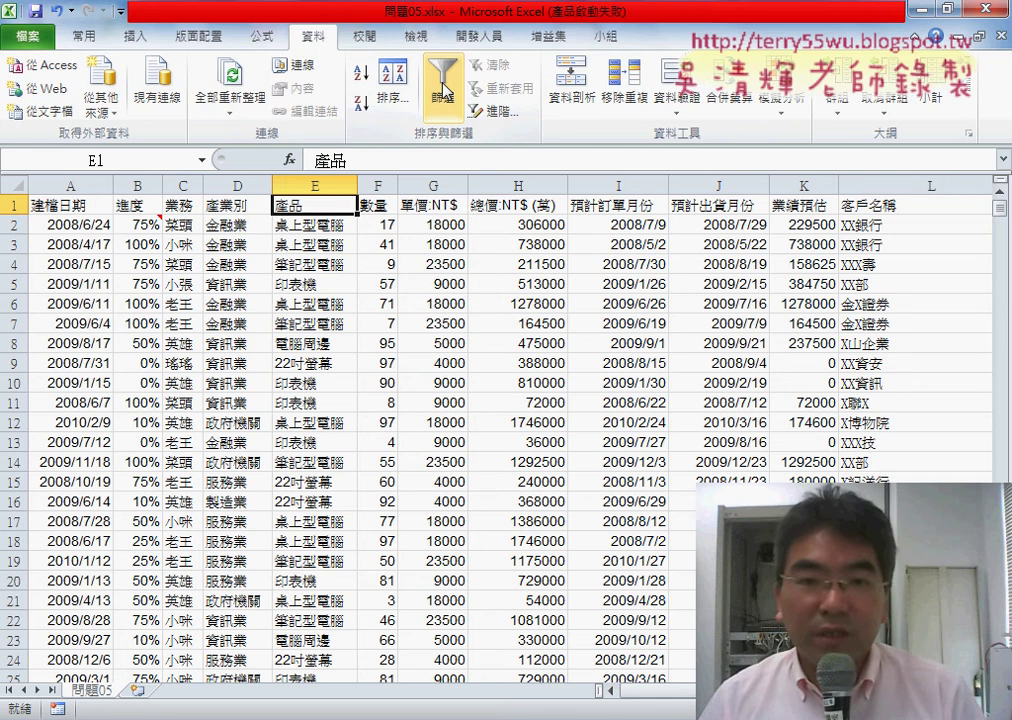
pyautogui.click(446, 92)
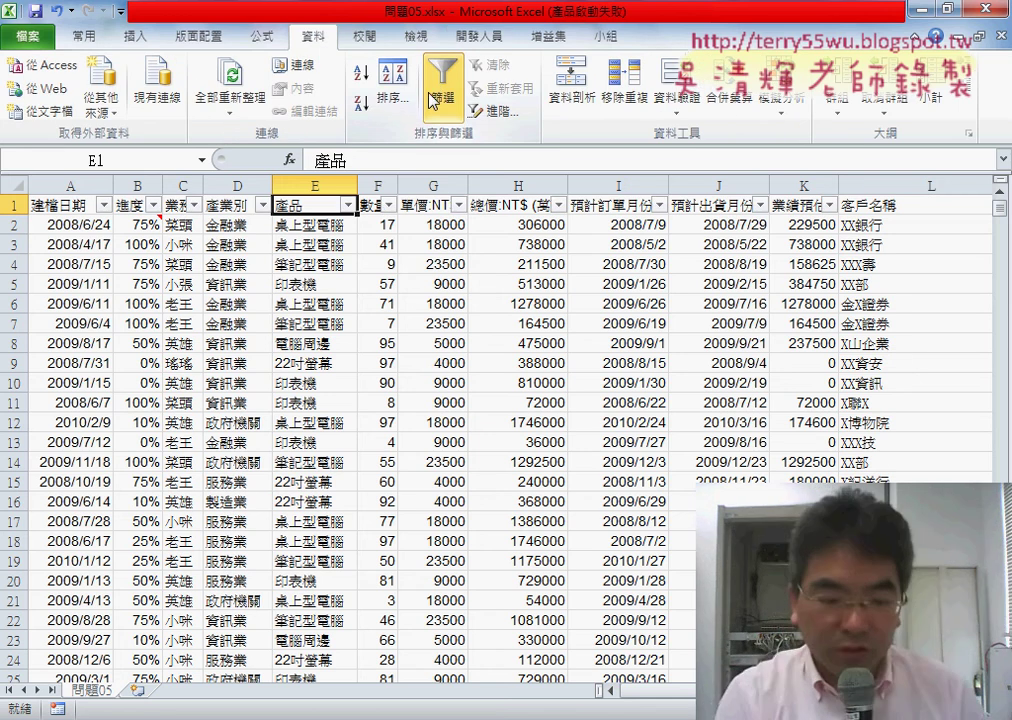
# - Mark the new filter dropdown arrows along the header row
pyautogui.moveTo(445, 35); pyautogui.dragTo(470, 142)
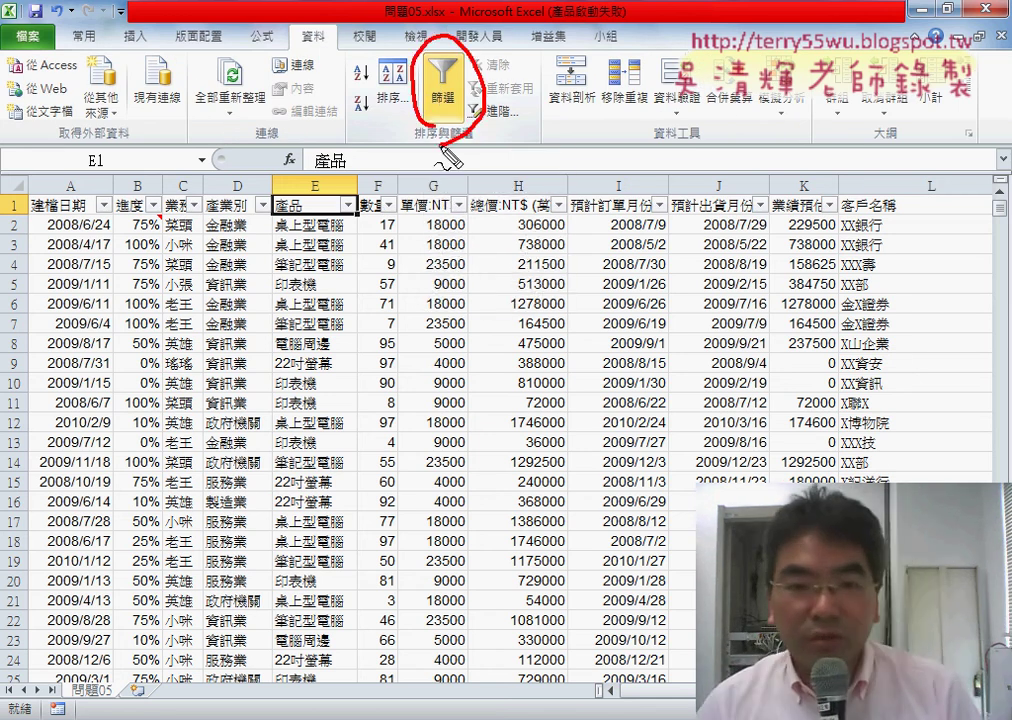
pyautogui.moveTo(384, 198); pyautogui.dragTo(400, 212)
pyautogui.moveTo(344, 193); pyautogui.dragTo(356, 212)
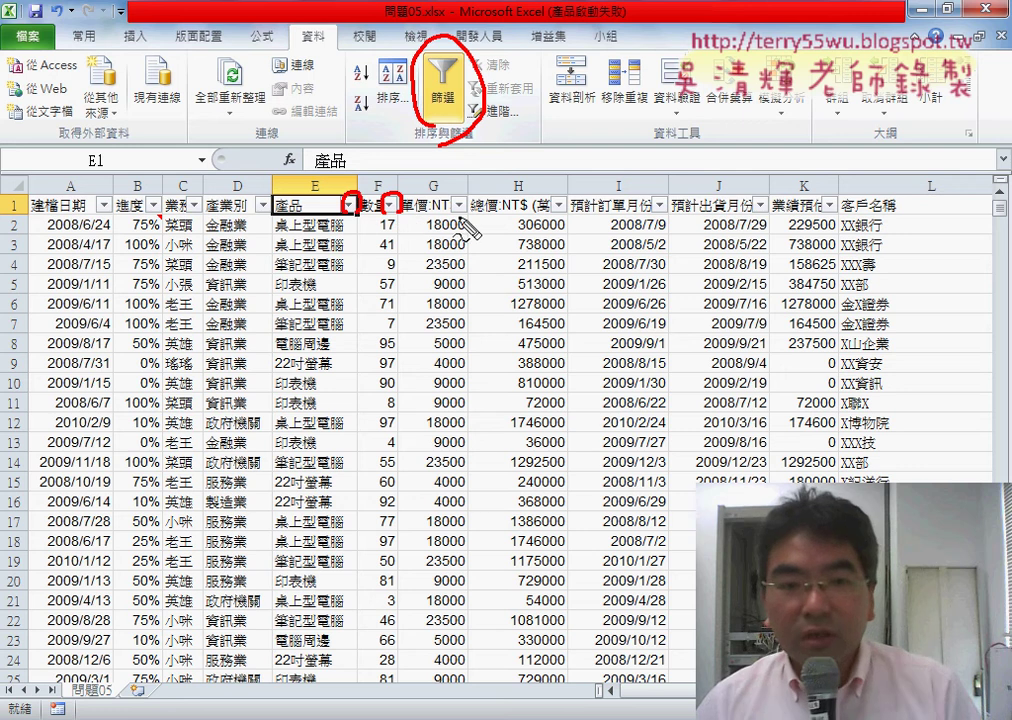
pyautogui.moveTo(446, 195); pyautogui.dragTo(462, 213)
pyautogui.moveTo(549, 196); pyautogui.dragTo(562, 213)
pyautogui.moveTo(652, 196); pyautogui.dragTo(666, 213)
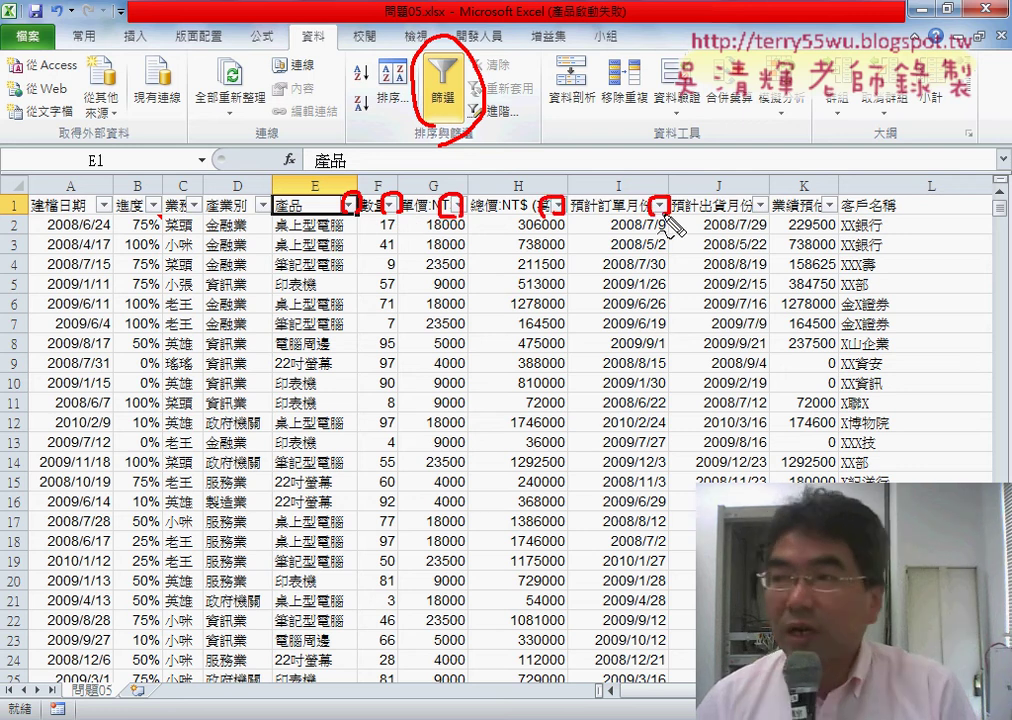
pyautogui.press('Escape')
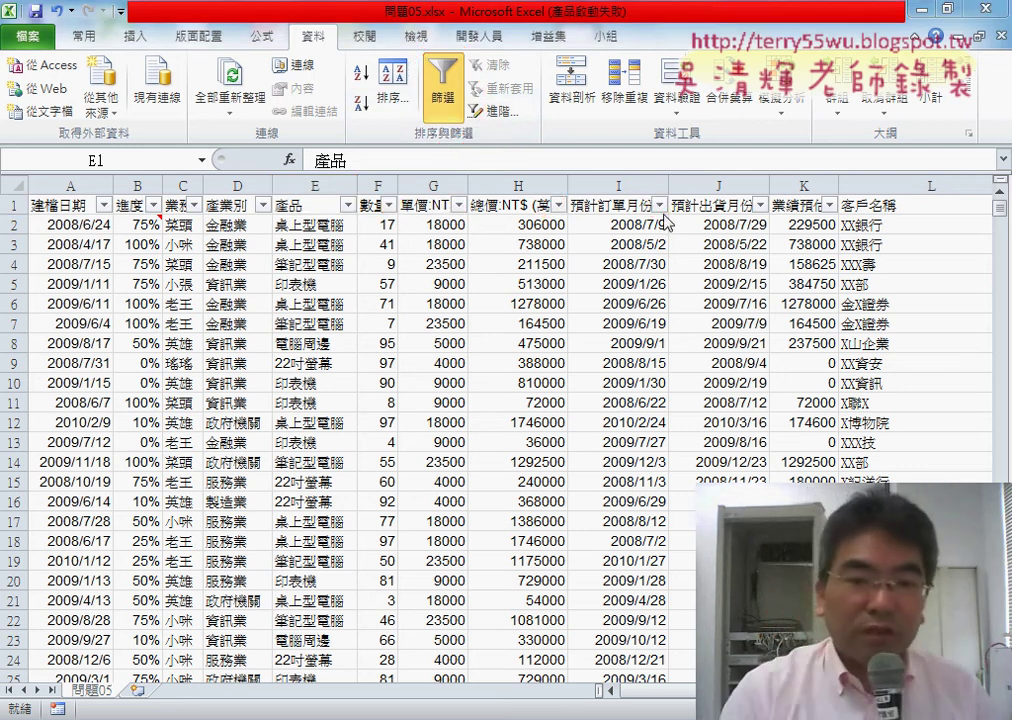
# - Filter the 業務 column to a single salesperson, leaving 409 of 2499 records
pyautogui.click(193, 205)
pyautogui.click(88, 399)
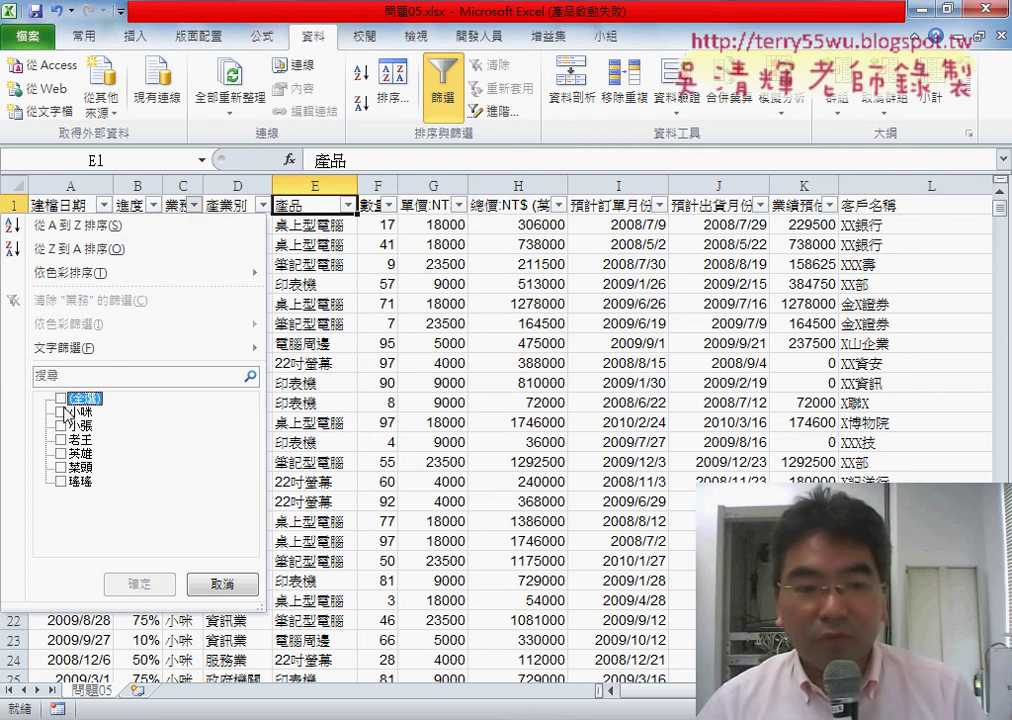
pyautogui.click(62, 411)
pyautogui.click(139, 584)
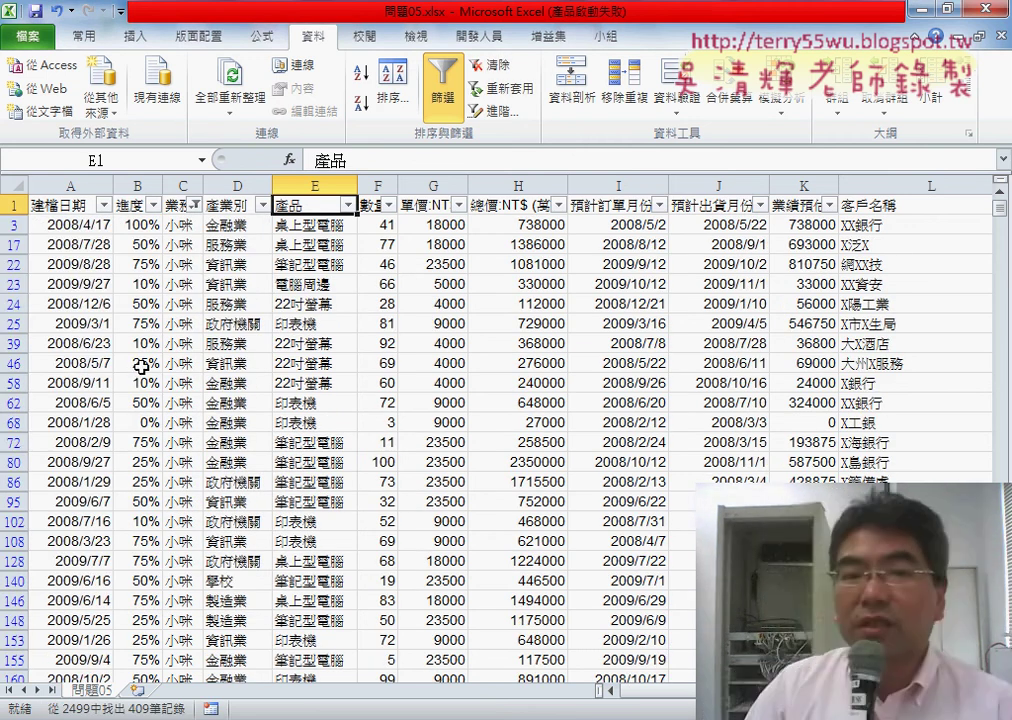
# - Select from A1 to the last filtered cell with Ctrl+Shift+End, then return to the top
pyautogui.click(63, 207)
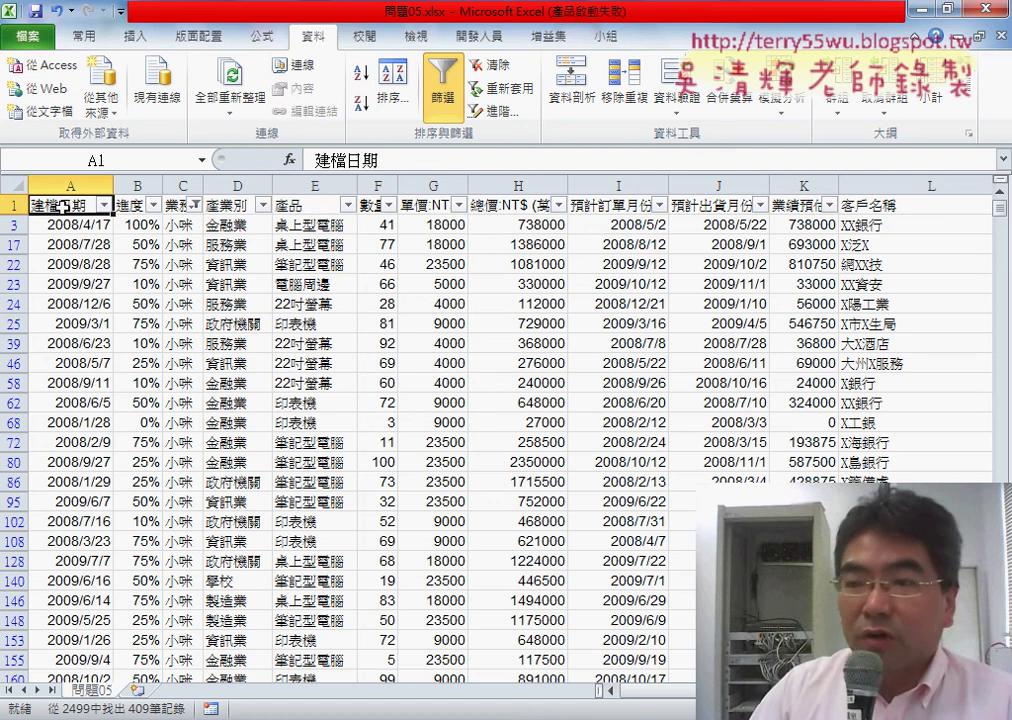
pyautogui.hotkey('ctrl', 'shift', 'End')
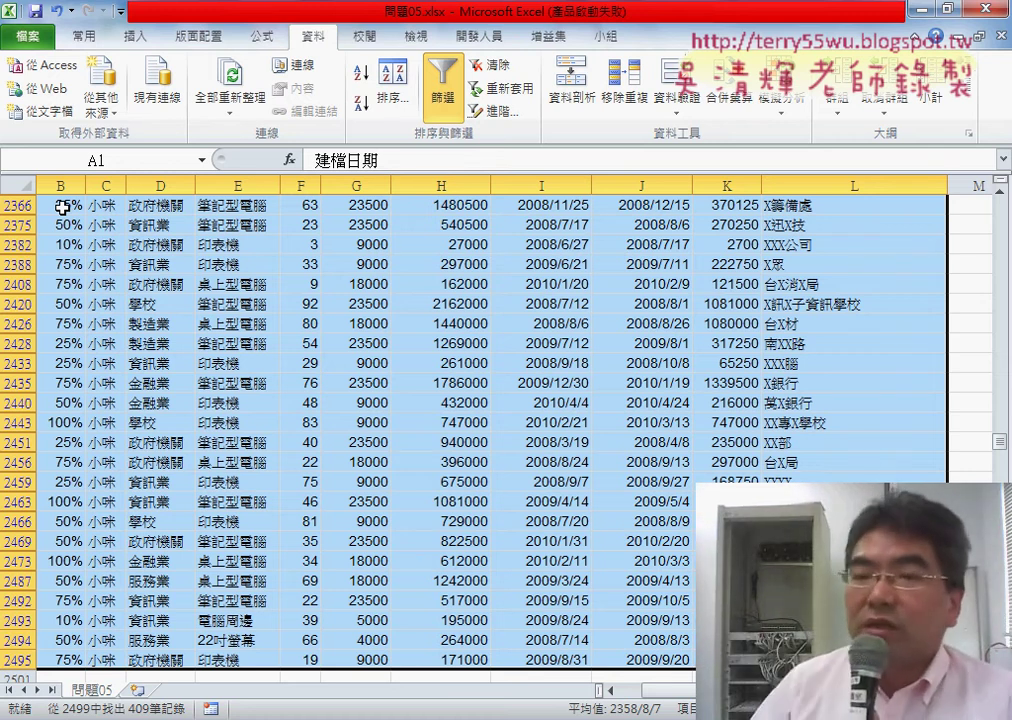
pyautogui.scroll(3, 62, 207)
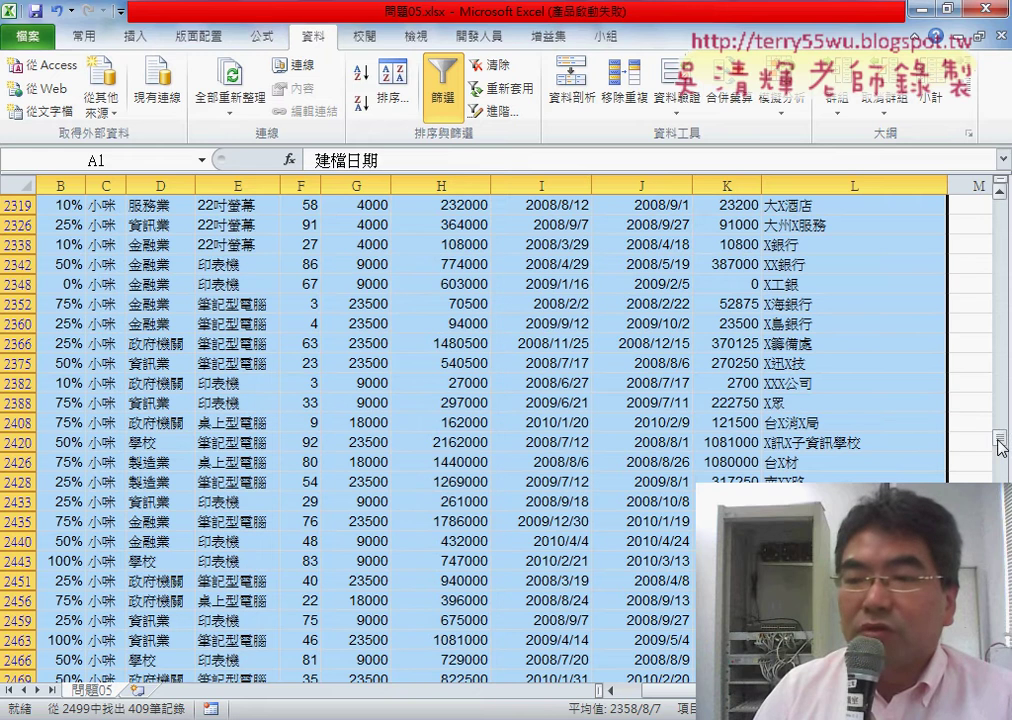
pyautogui.moveTo(999, 437); pyautogui.dragTo(999, 205)
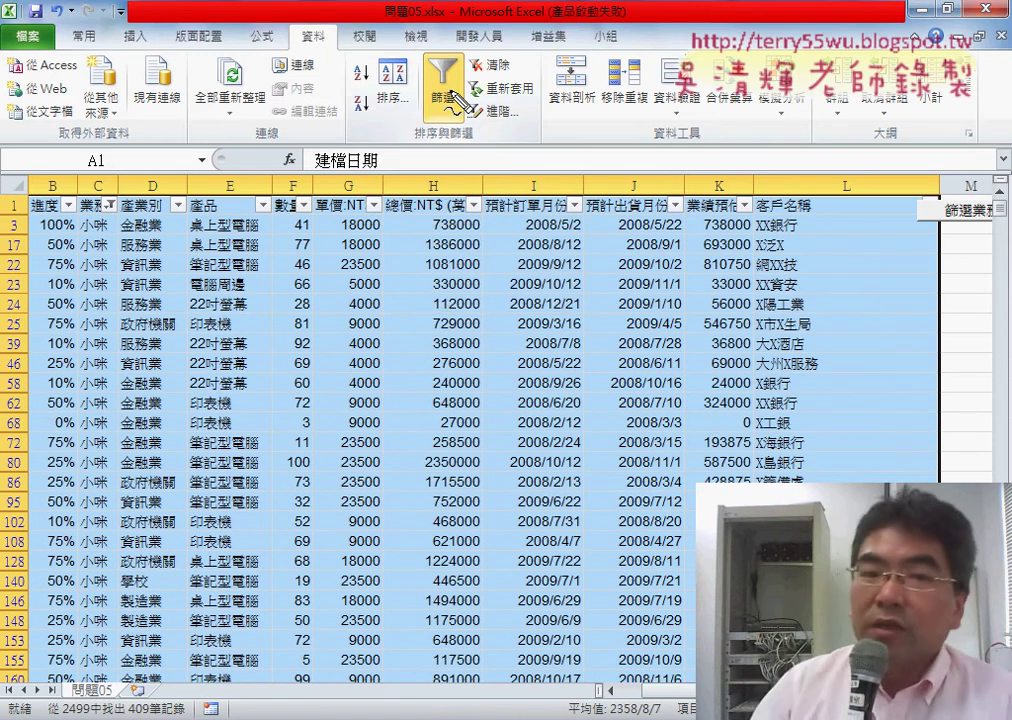
pyautogui.moveTo(410, 66); pyautogui.dragTo(470, 62)
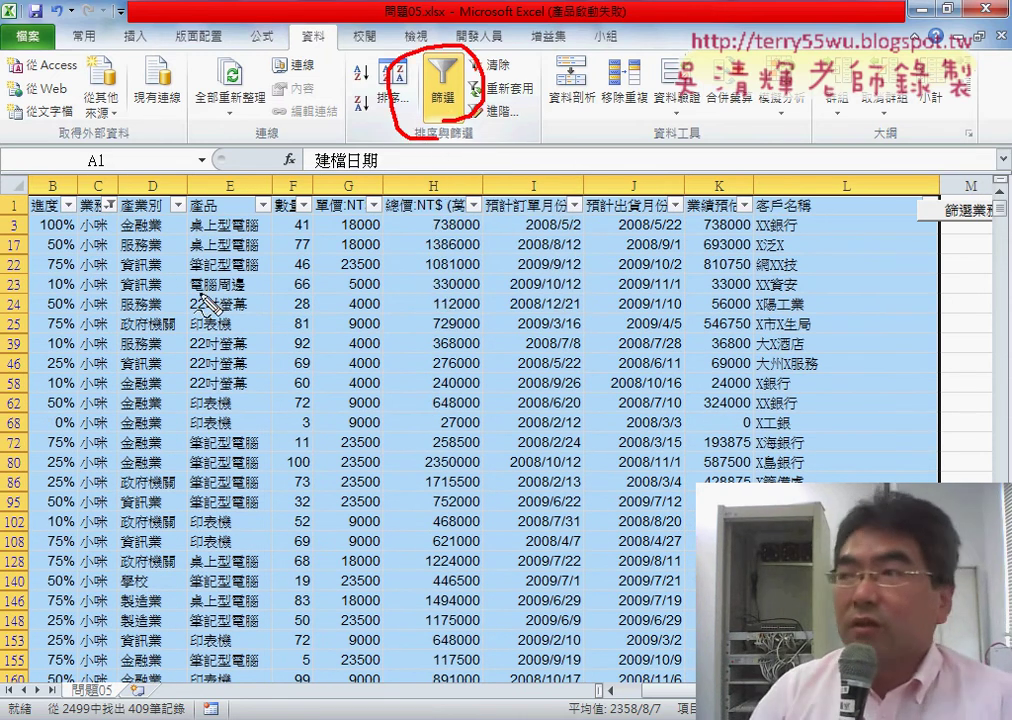
pyautogui.moveTo(140, 672); pyautogui.dragTo(155, 683)
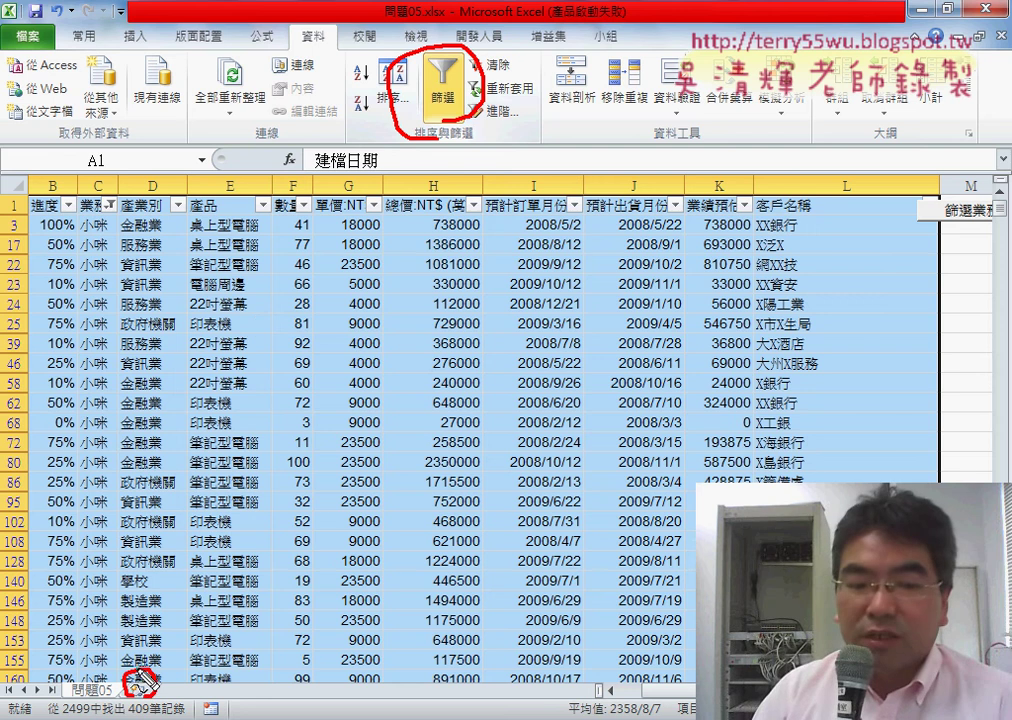
pyautogui.moveTo(58, 560); pyautogui.dragTo(128, 662)
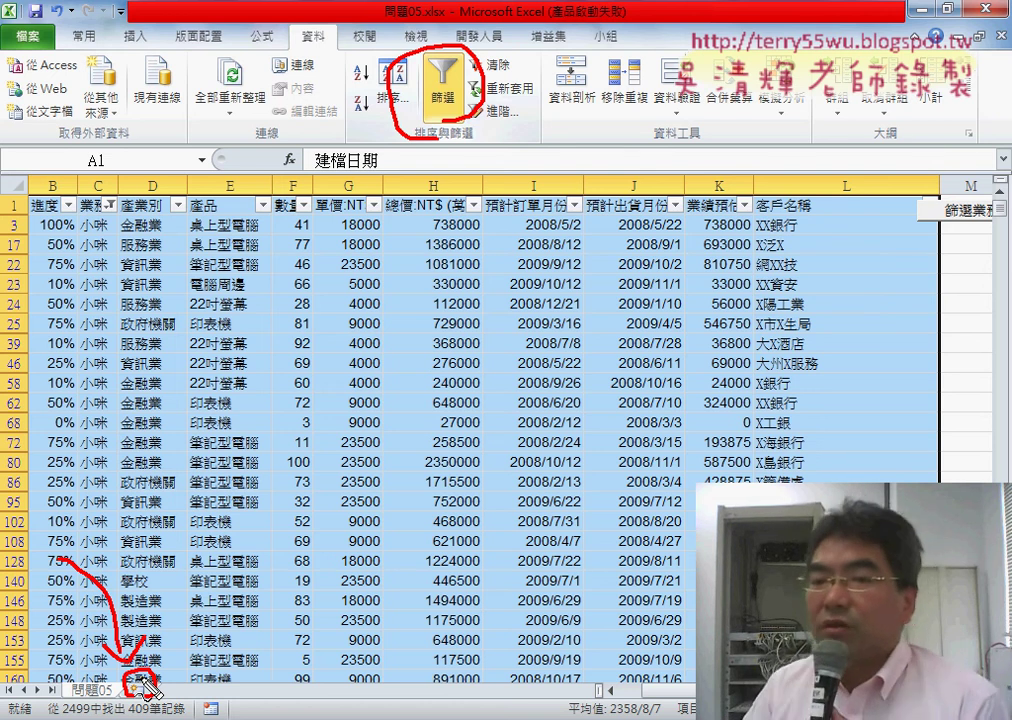
pyautogui.press('Escape')
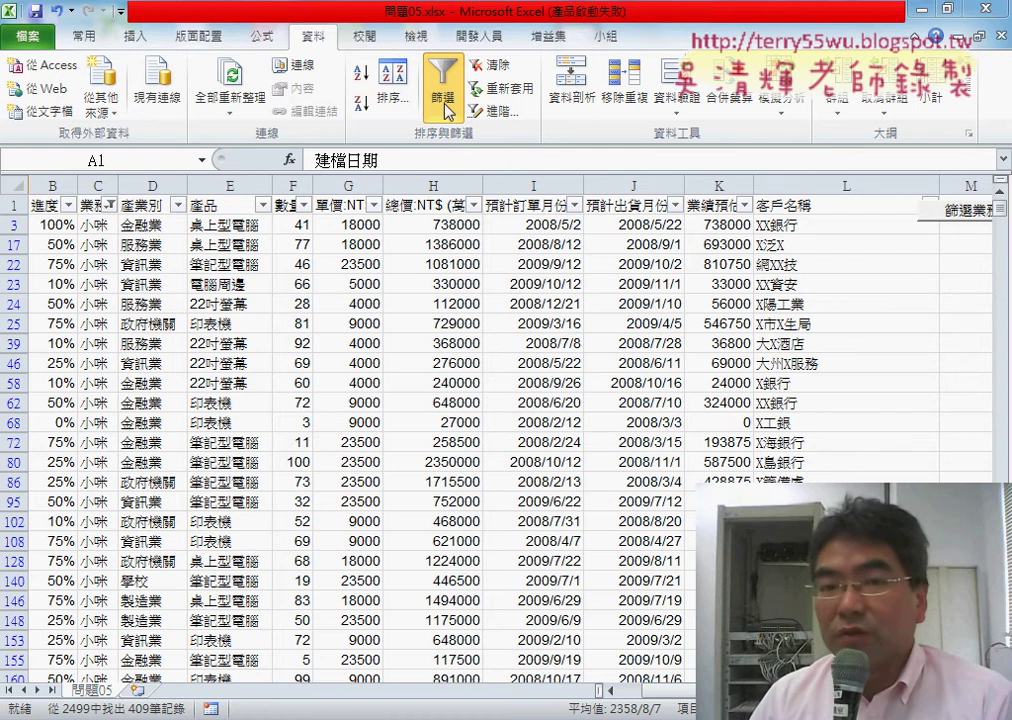
# - Reselect the whole filtered data range and look over its left columns
pyautogui.hotkey('ctrl', 'a')
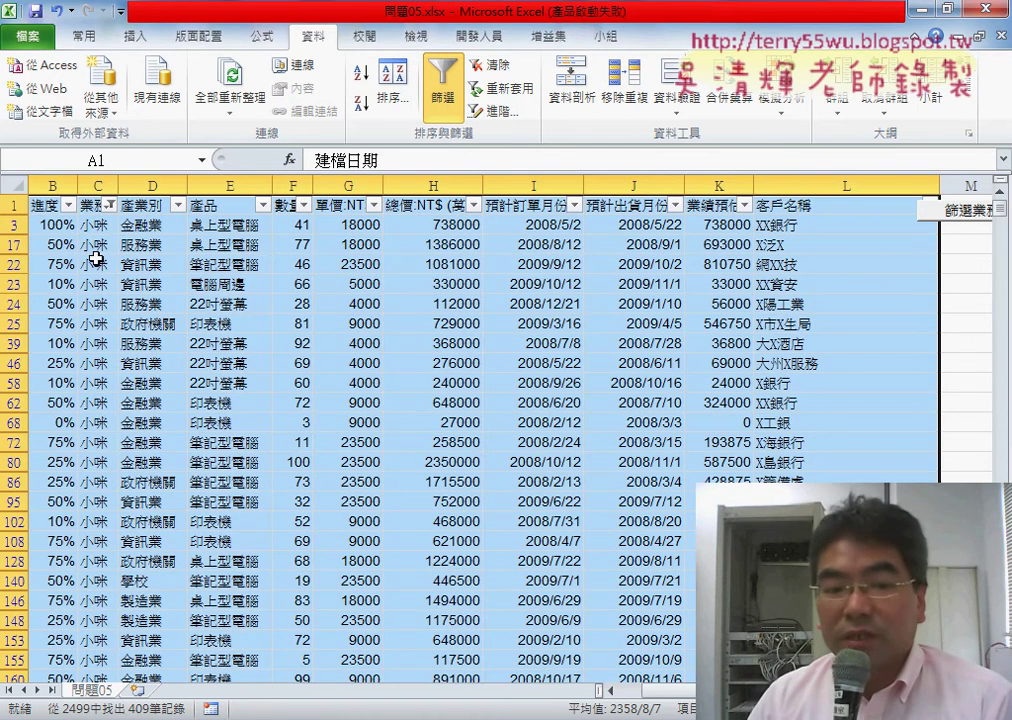
pyautogui.hscroll(-1, 113, 383)
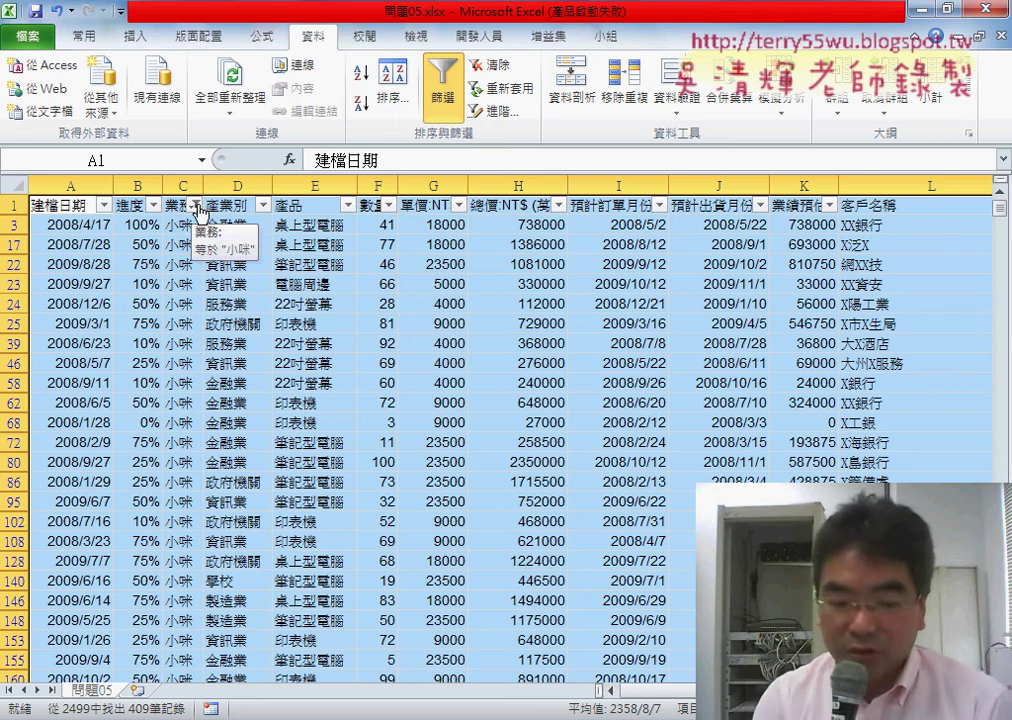
pyautogui.moveTo(111, 205)
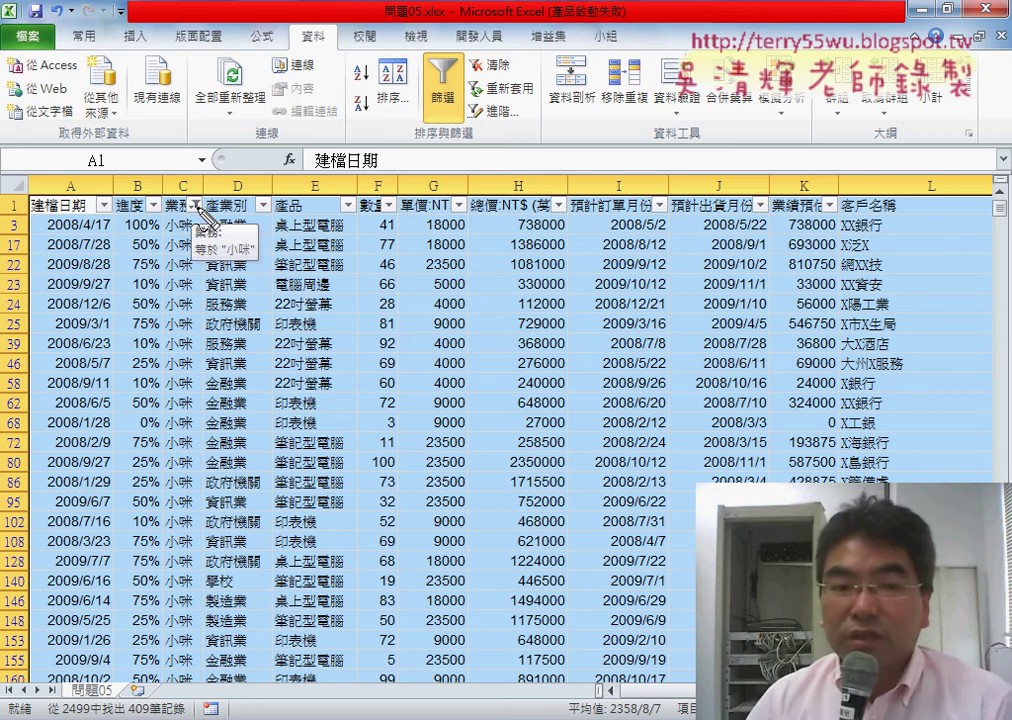
pyautogui.moveTo(205, 183); pyautogui.dragTo(198, 181)
pyautogui.moveTo(198, 256); pyautogui.dragTo(250, 254)
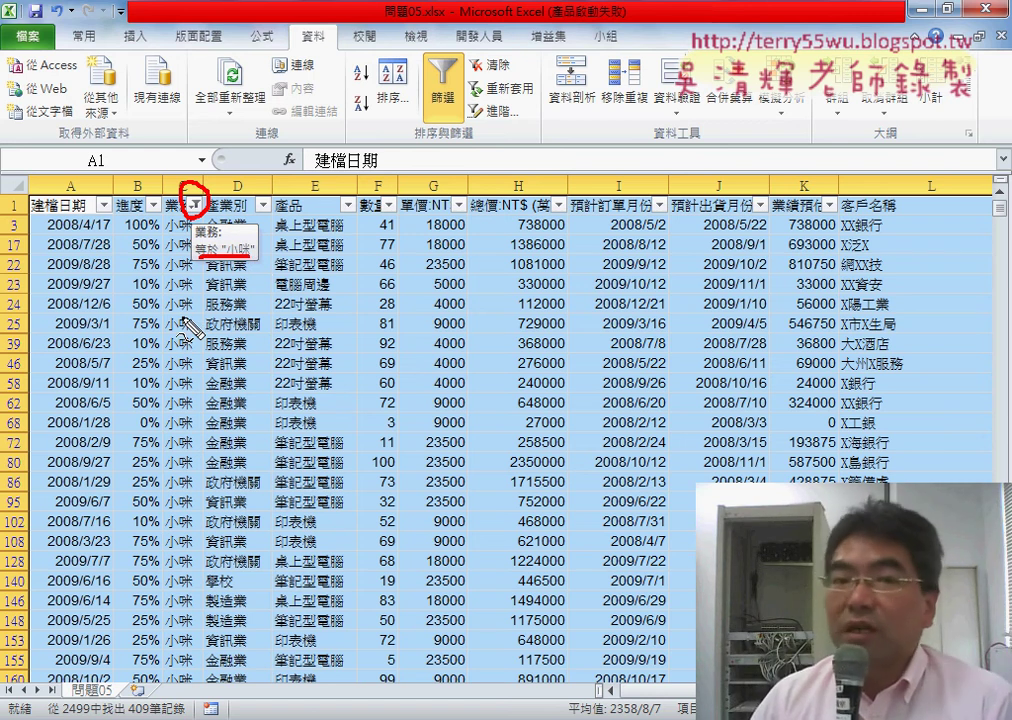
pyautogui.press('Escape')
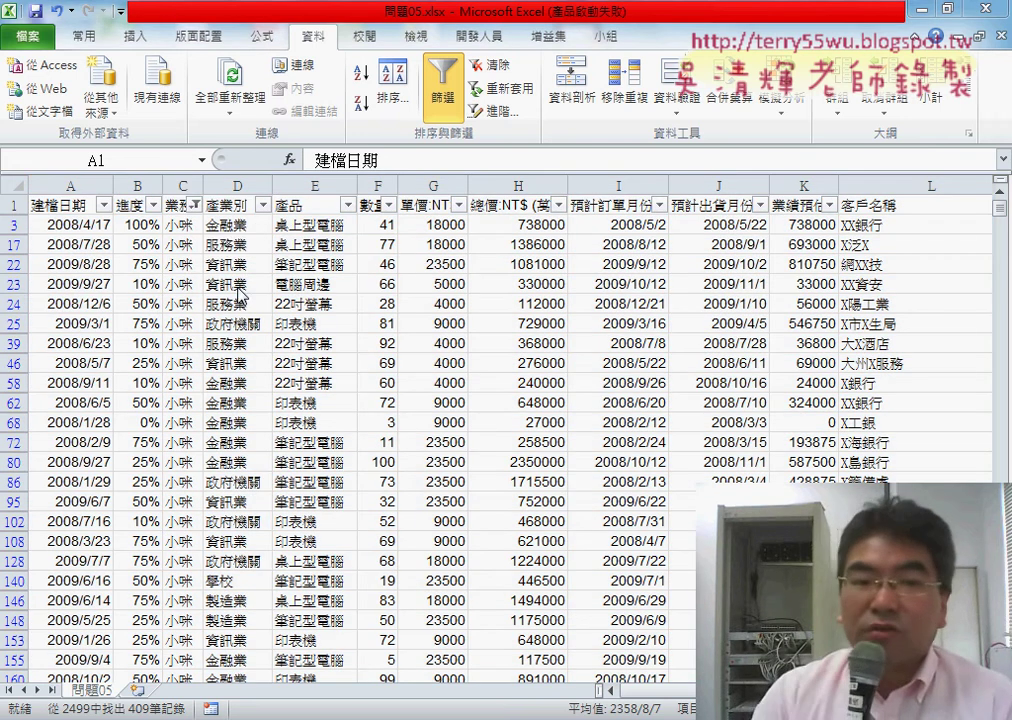
# - Tick (Select All) in the 業務 filter so all 2499 records show again
pyautogui.hotkey('ctrl', 'a')
pyautogui.click(195, 205)
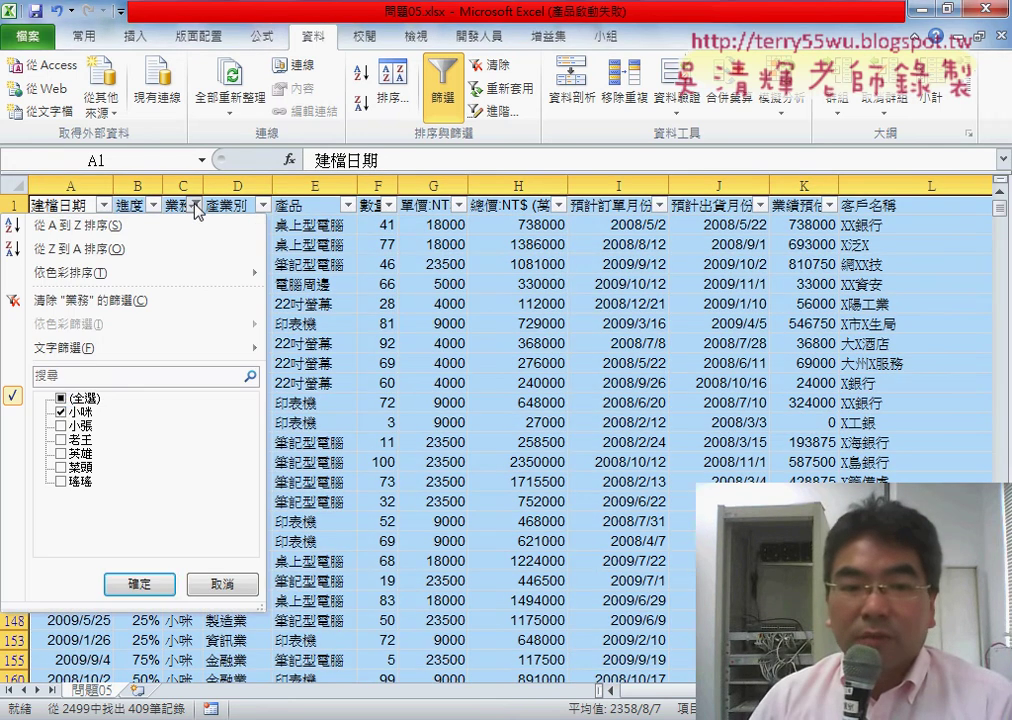
pyautogui.click(60, 399)
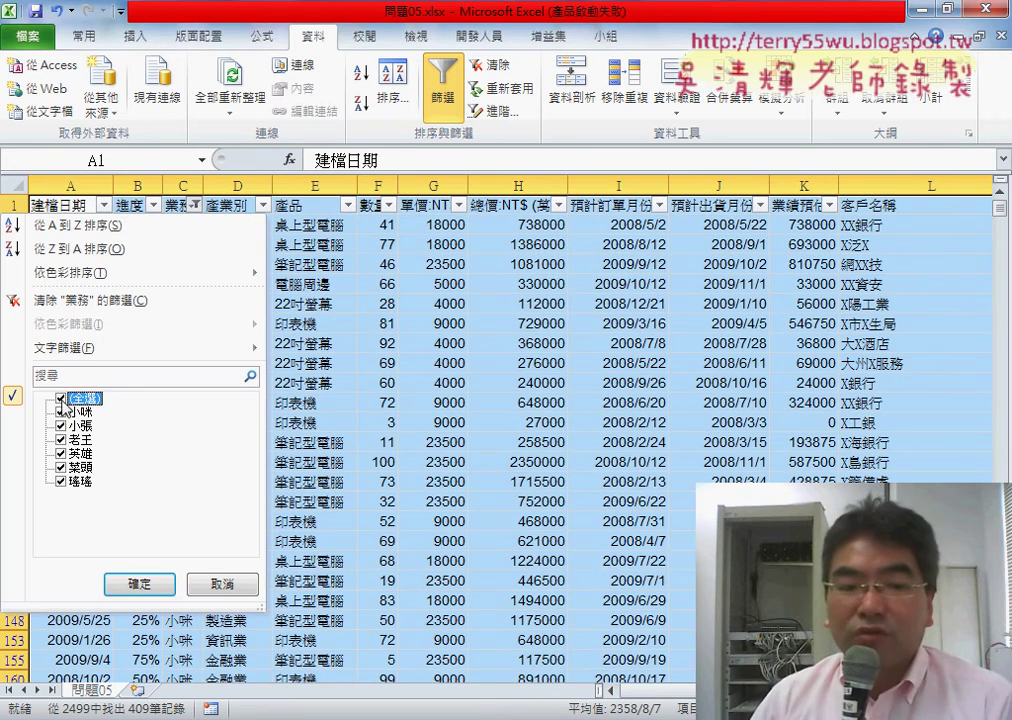
pyautogui.click(139, 583)
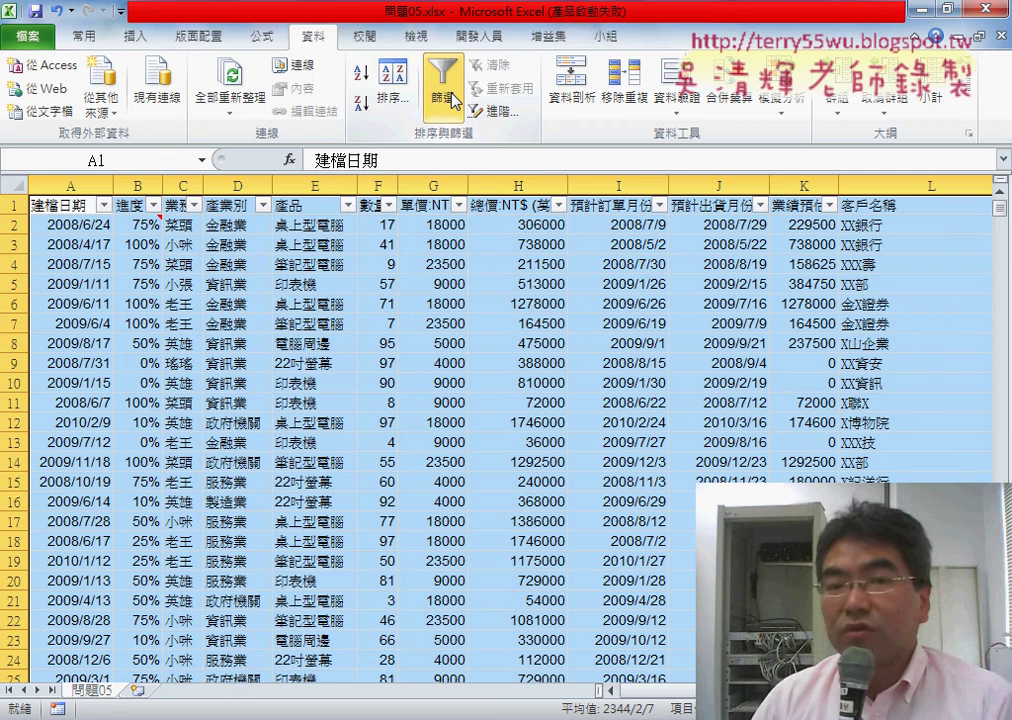
# - Switch AutoFilter off on the sales table and bring up the Google Docs macro code
pyautogui.click(452, 98)
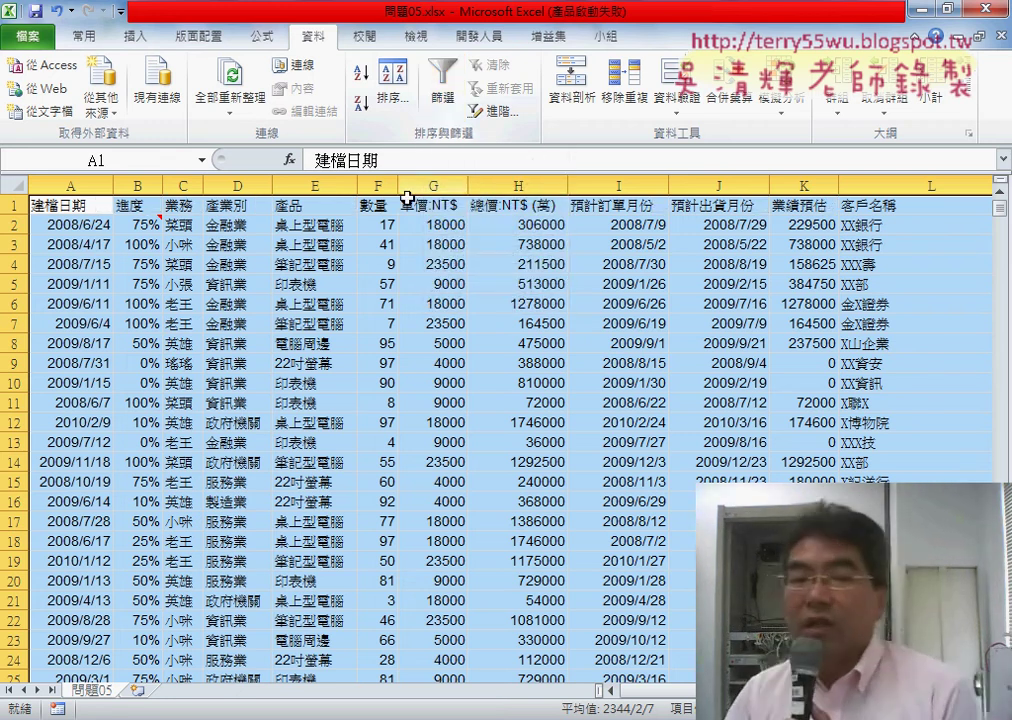
pyautogui.click(377, 264)
pyautogui.click(182, 205)
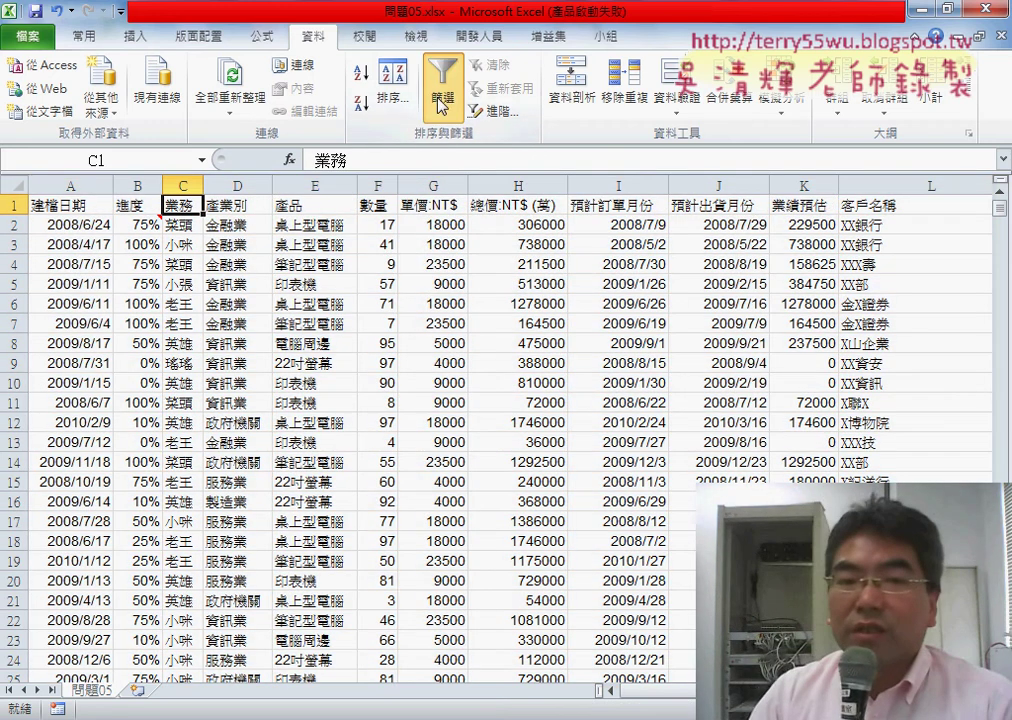
pyautogui.click(441, 100)
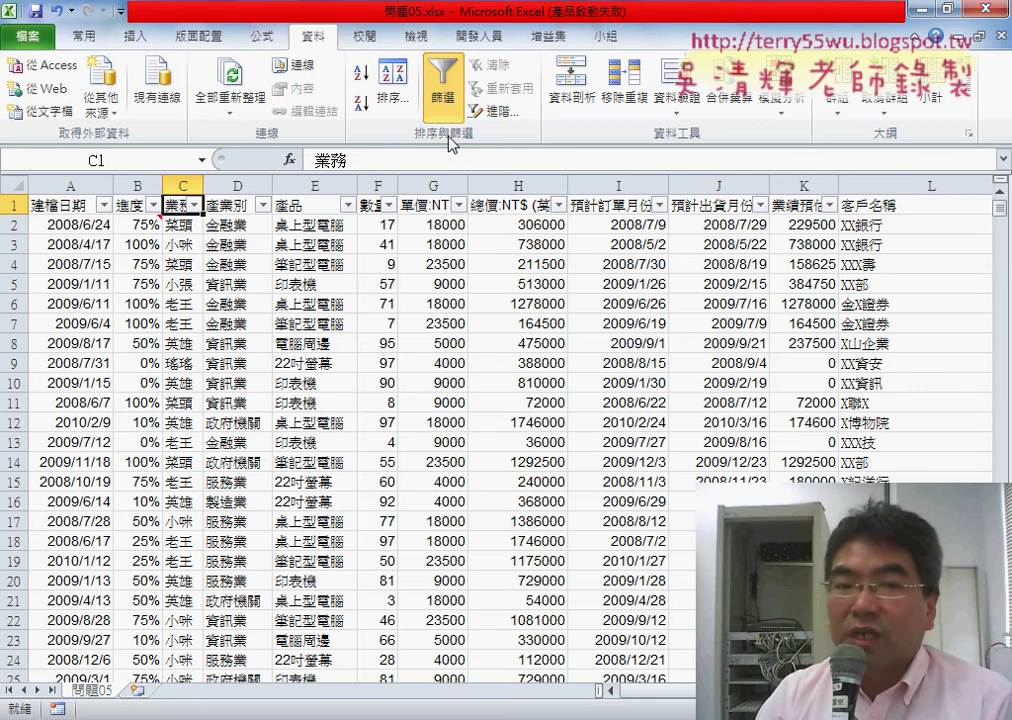
pyautogui.click(443, 95)
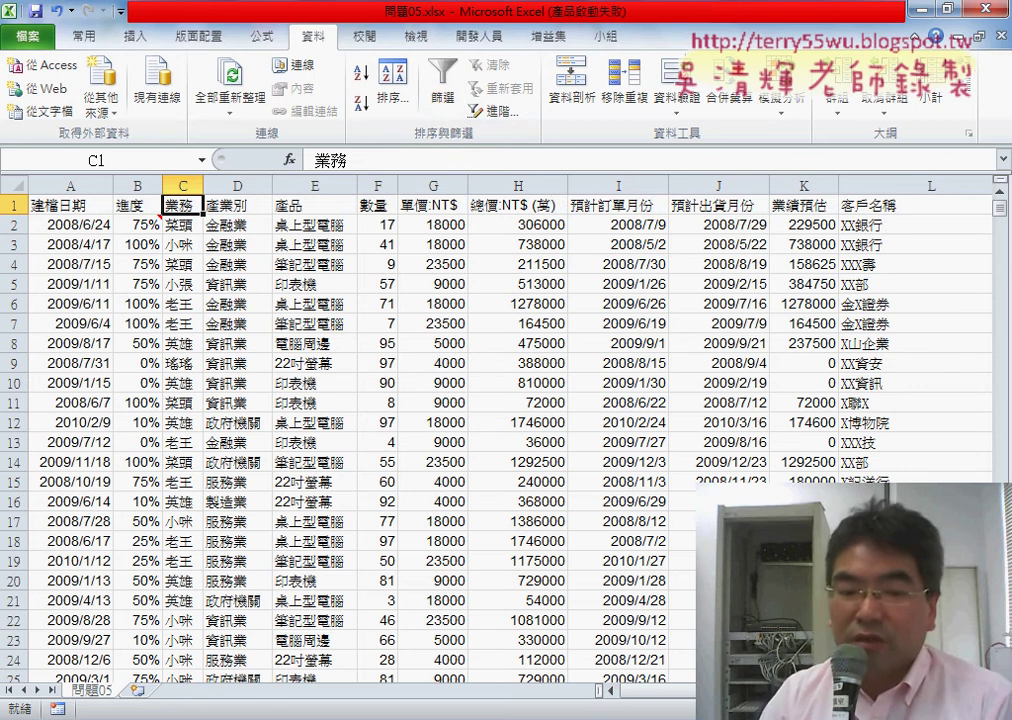
pyautogui.click(355, 640)
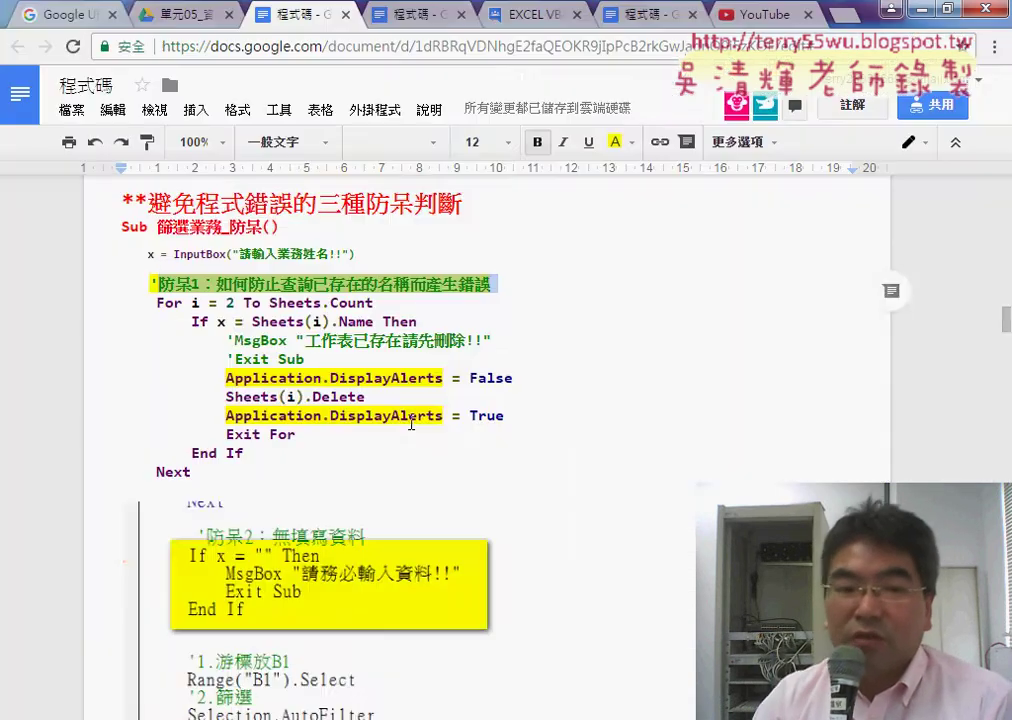
# - Scroll through the macro notes to the return-to-A1 part of the code
pyautogui.scroll(5, 411, 423)
pyautogui.scroll(5, 411, 423)
pyautogui.scroll(5, 411, 423)
pyautogui.scroll(5, 411, 423)
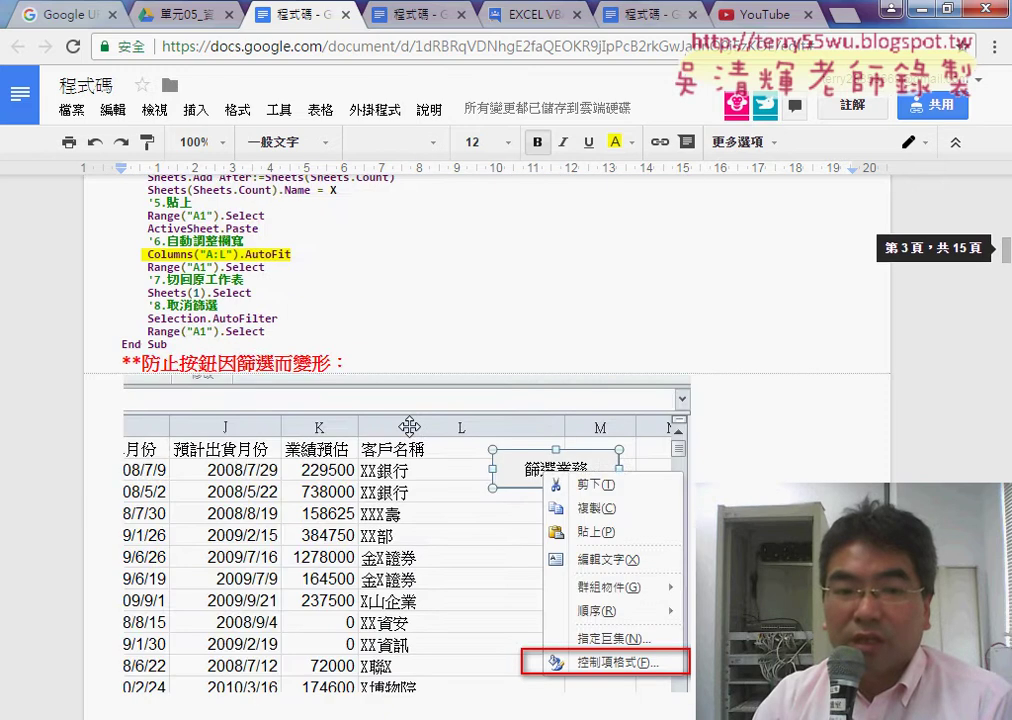
pyautogui.scroll(5, 410, 427)
pyautogui.scroll(5, 410, 427)
pyautogui.scroll(5, 410, 427)
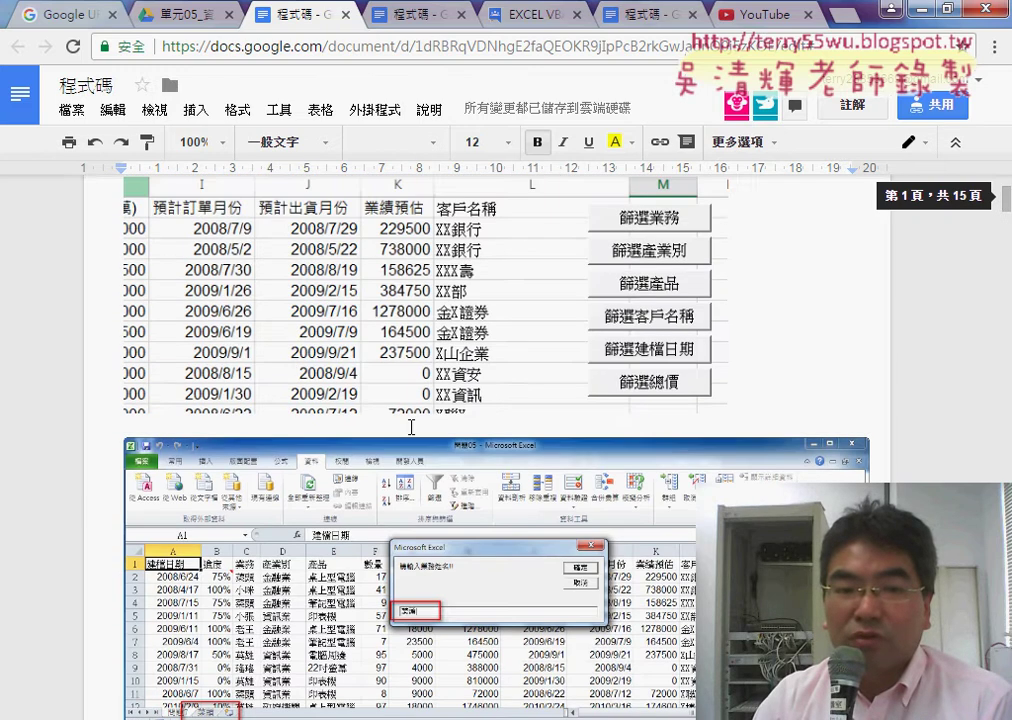
pyautogui.scroll(3, 410, 427)
pyautogui.scroll(-5, 410, 427)
pyautogui.scroll(-4, 410, 427)
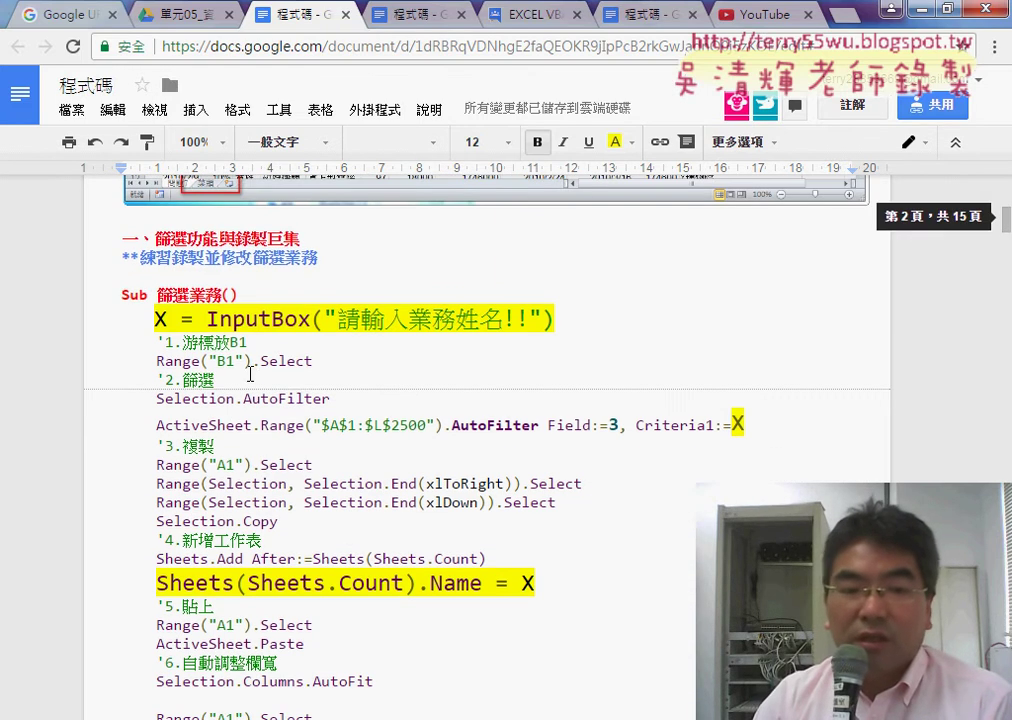
pyautogui.scroll(-3, 250, 373)
pyautogui.scroll(-3, 230, 400)
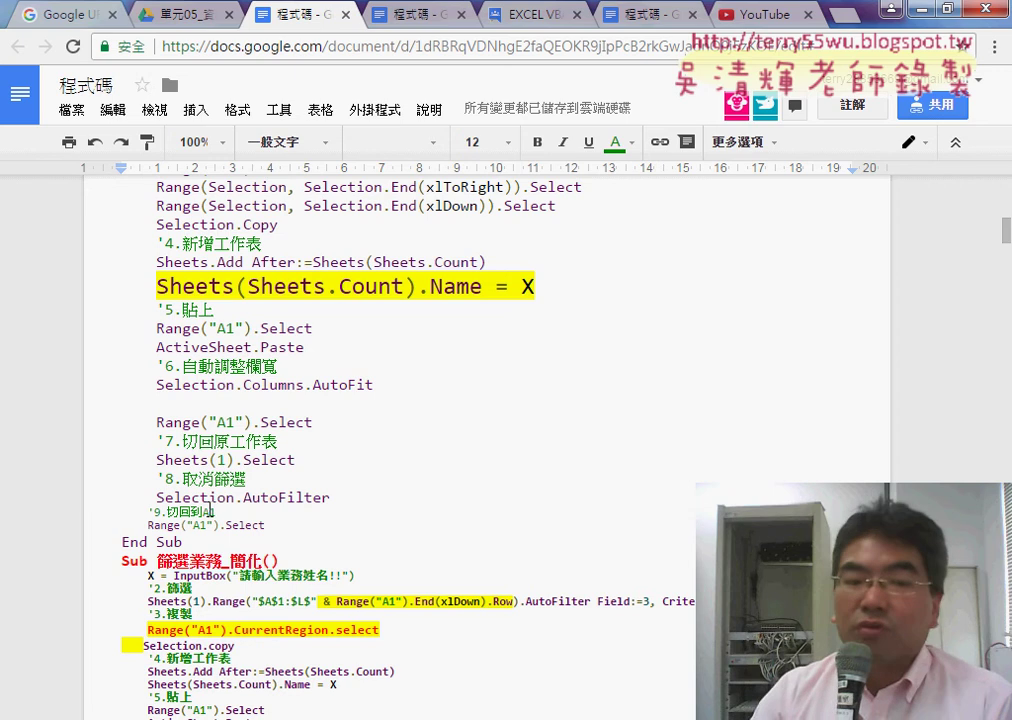
pyautogui.click(211, 512)
# - Highlight the 篩選業務 name in the Sub line, then minimize Chrome
pyautogui.scroll(1, 344, 514)
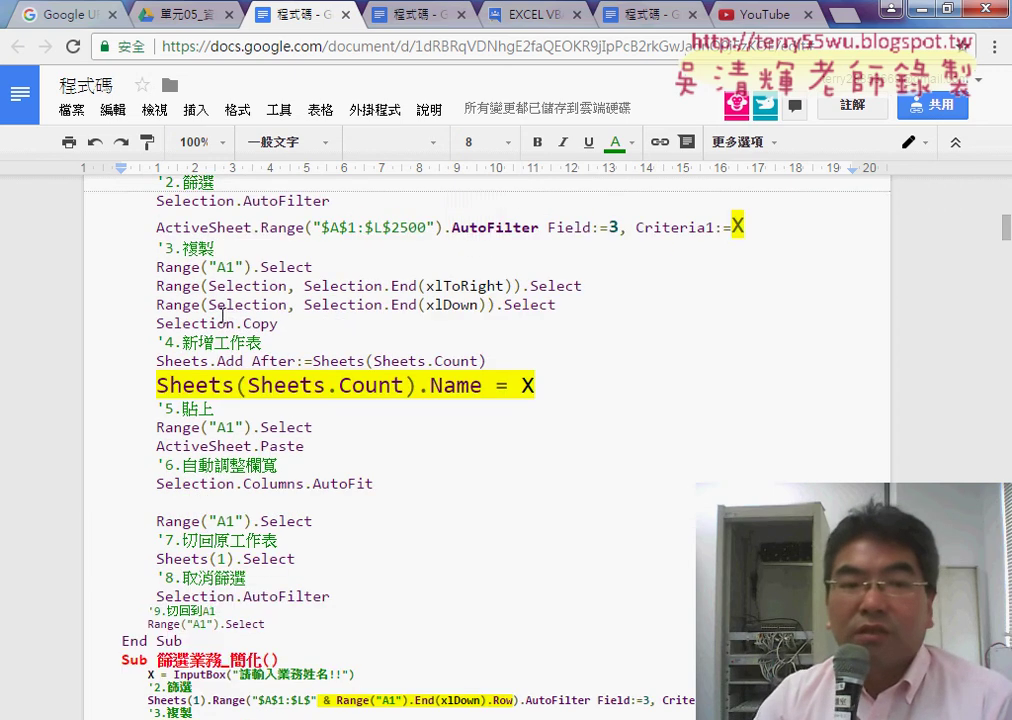
pyautogui.scroll(1, 344, 514)
pyautogui.scroll(1, 206, 260)
pyautogui.moveTo(157, 295); pyautogui.dragTo(222, 295)
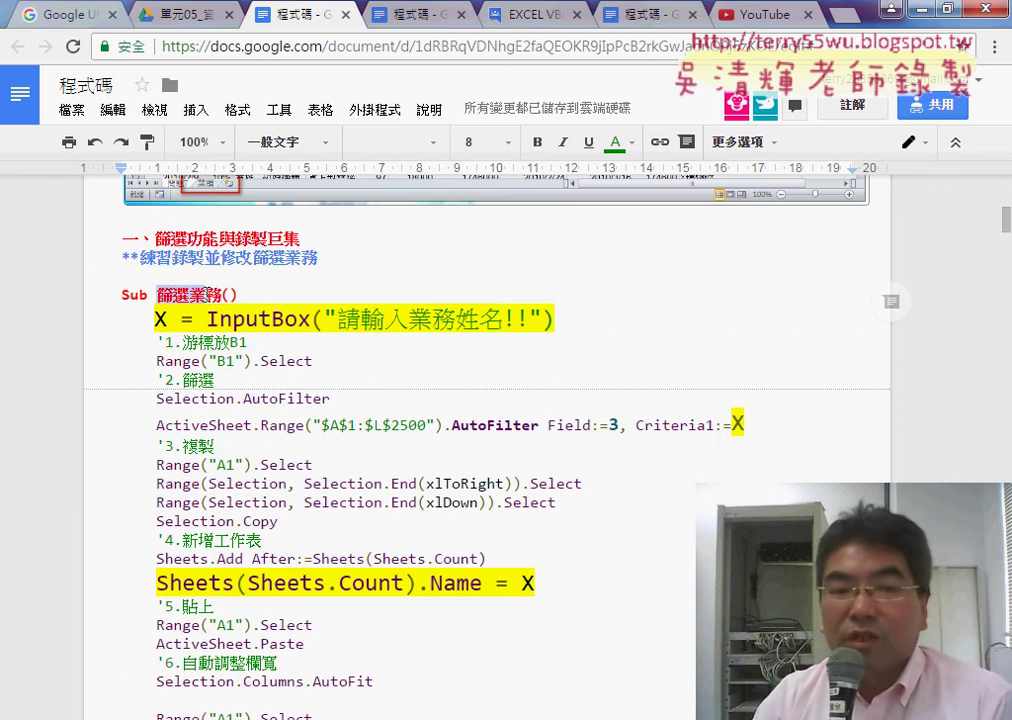
pyautogui.click(149, 300)
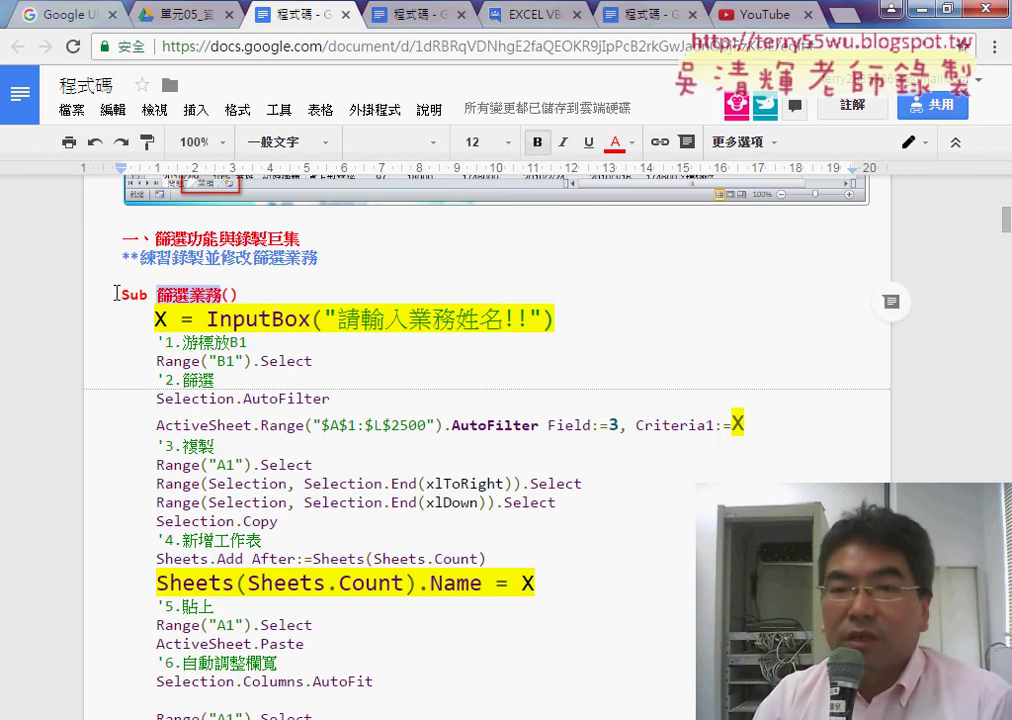
pyautogui.click(922, 12)
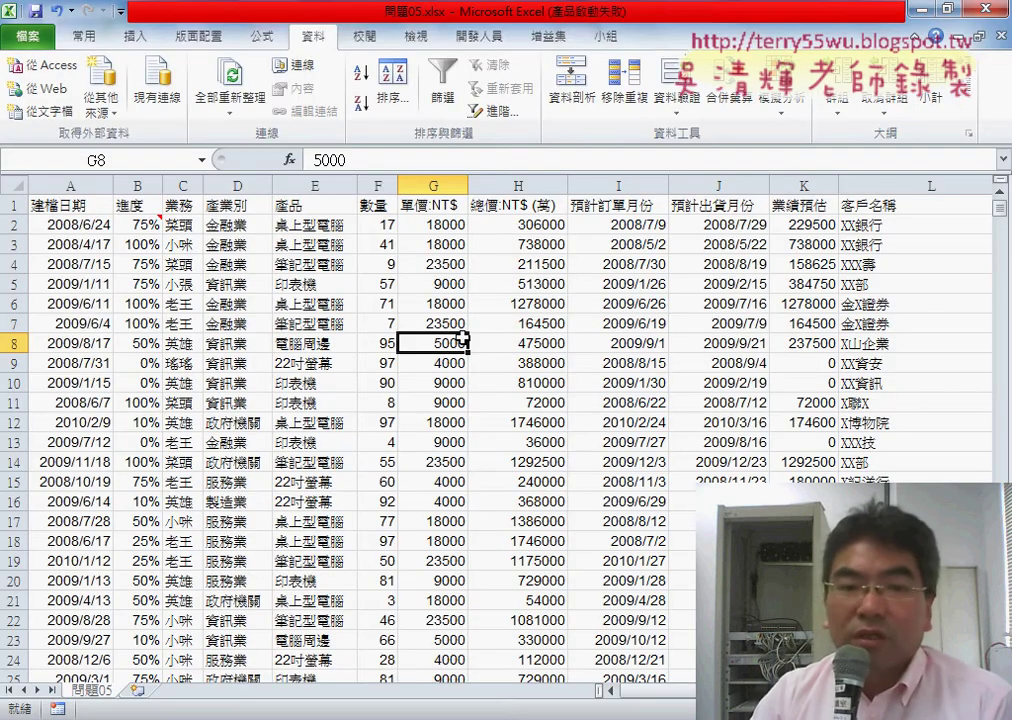
# - Select the 業務 header cell C1 and go to the Developer tab
pyautogui.click(188, 204)
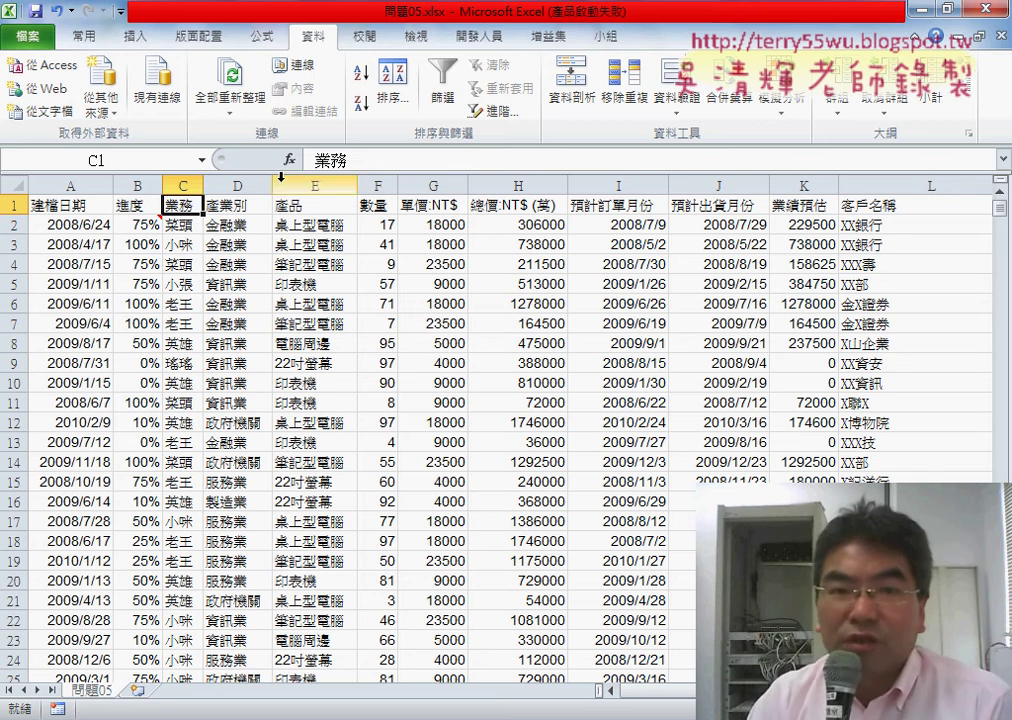
pyautogui.click(482, 38)
pyautogui.click(35, 100)
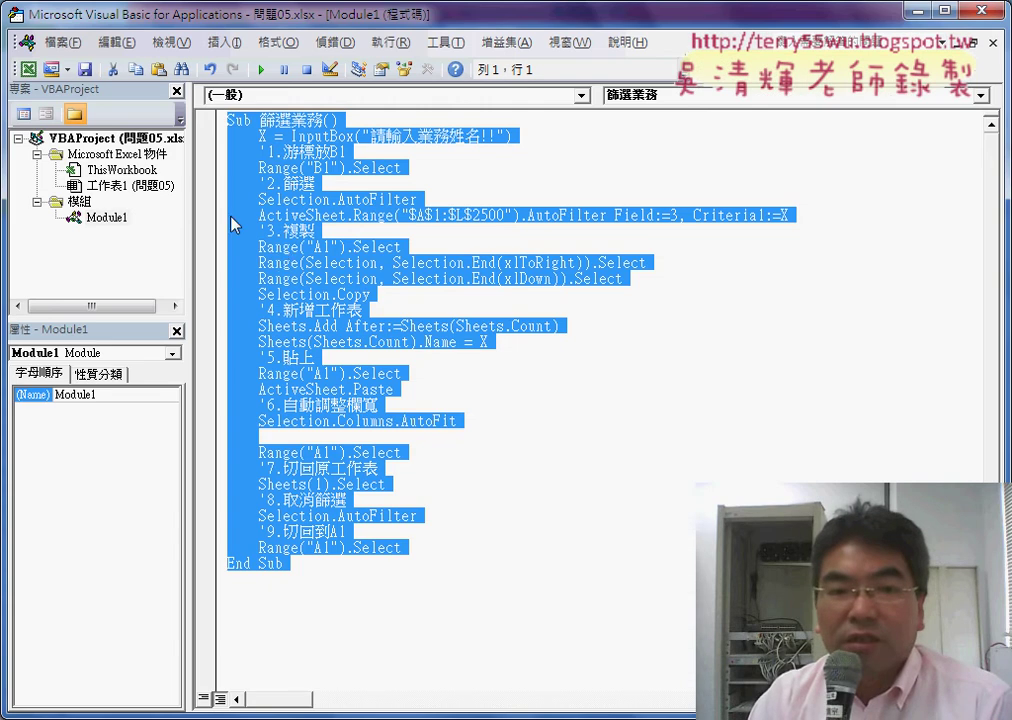
pyautogui.click(289, 250)
pyautogui.moveTo(290, 563); pyautogui.dragTo(226, 118)
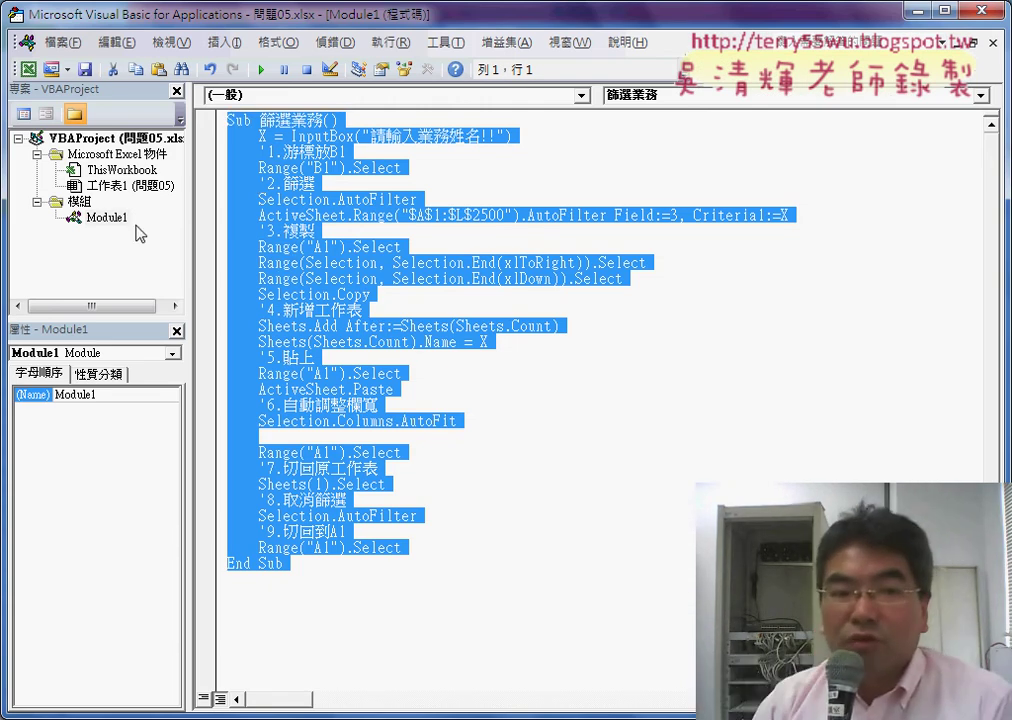
pyautogui.click(291, 167)
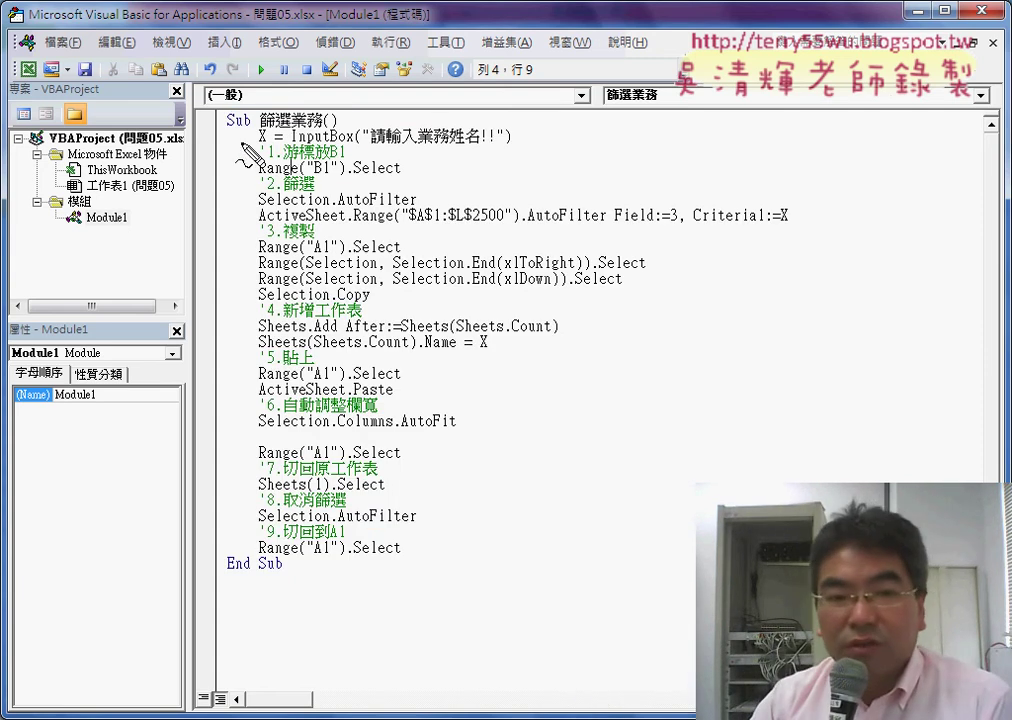
pyautogui.moveTo(241, 142); pyautogui.dragTo(360, 142)
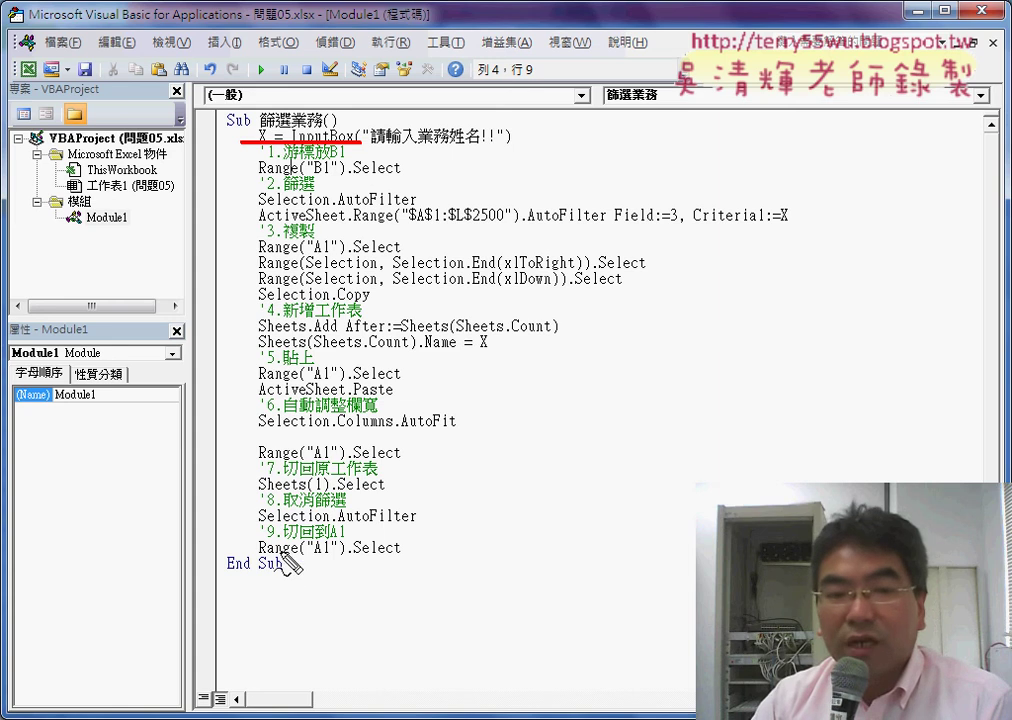
pyautogui.moveTo(224, 578); pyautogui.dragTo(421, 579)
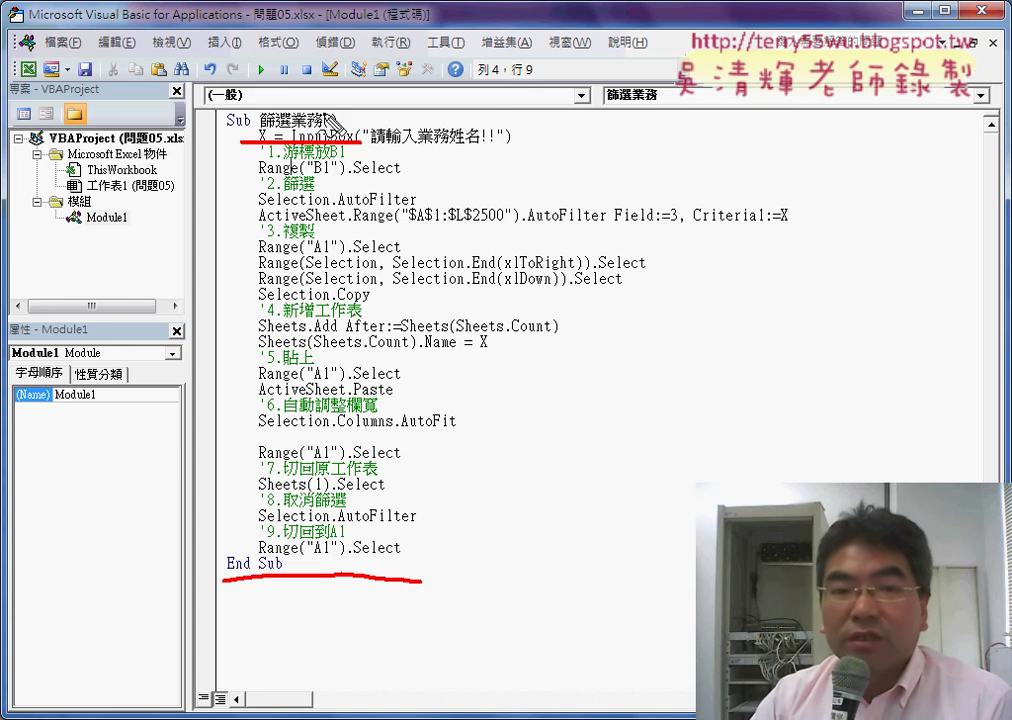
pyautogui.moveTo(252, 140); pyautogui.dragTo(510, 146)
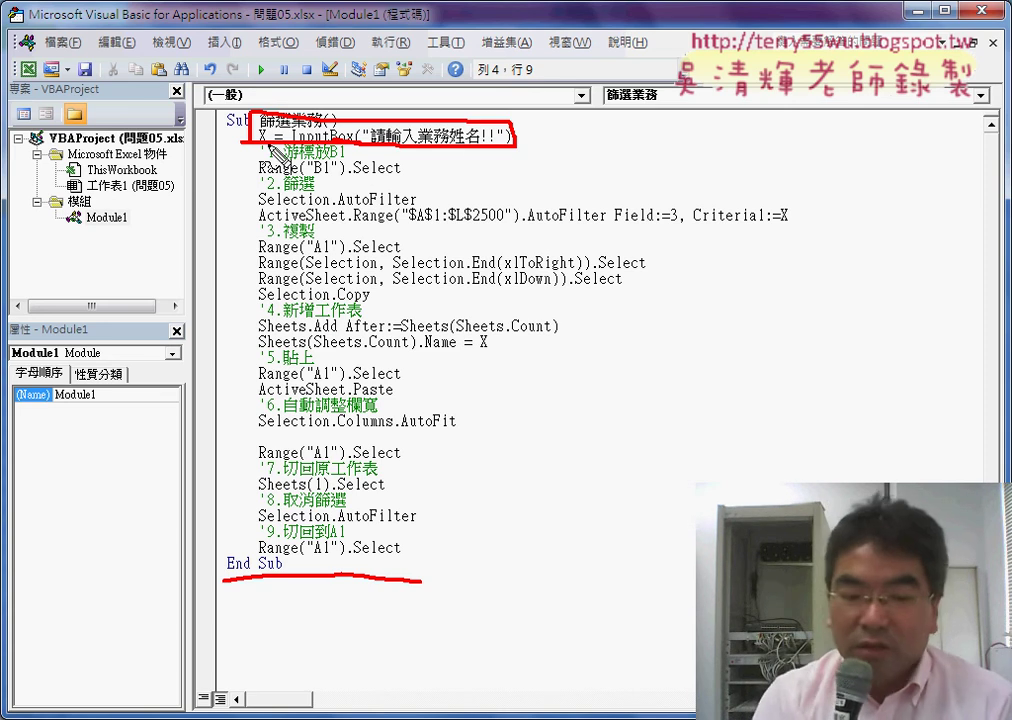
pyautogui.press('e')
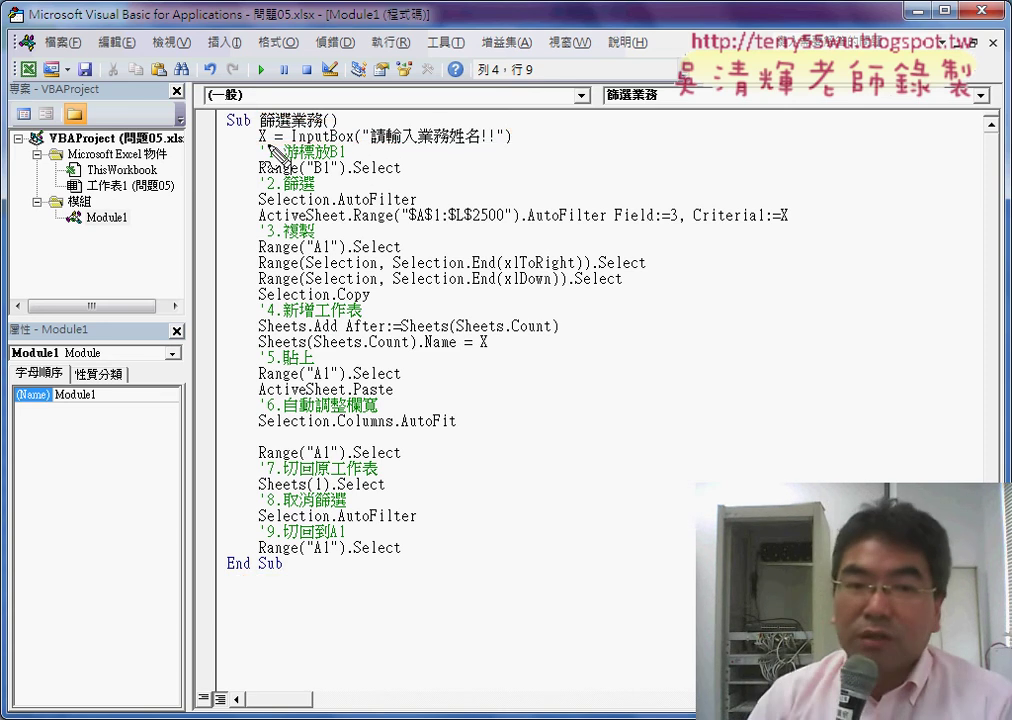
pyautogui.moveTo(266, 128); pyautogui.dragTo(270, 152)
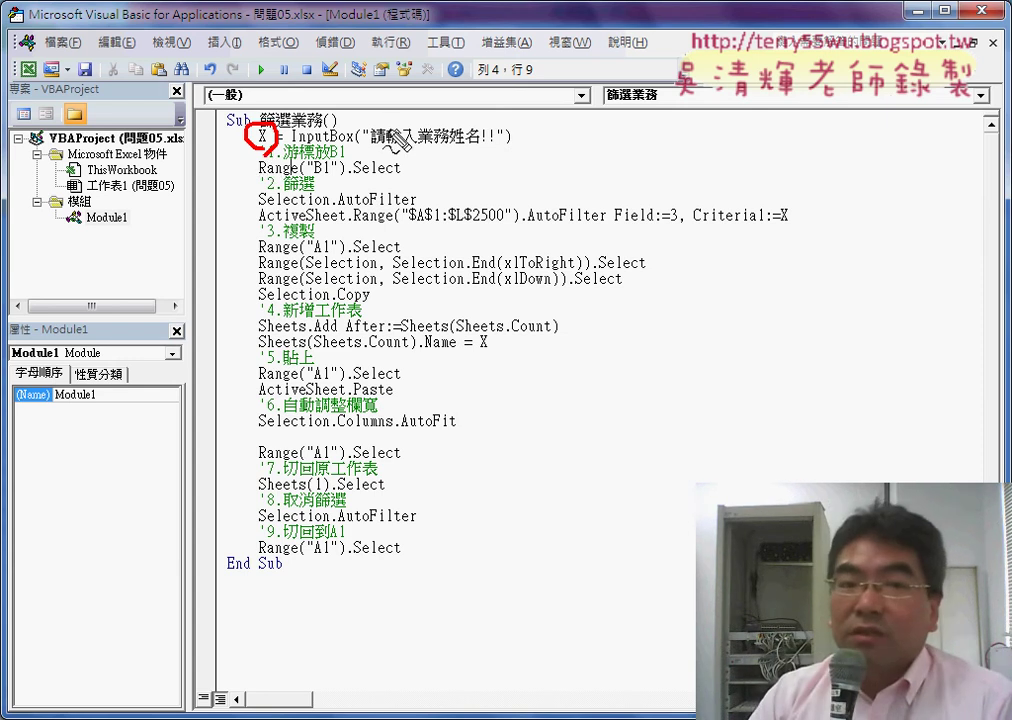
pyautogui.moveTo(388, 112)
pyautogui.mouseDown()
pyautogui.moveTo(330, 98)
pyautogui.moveTo(275, 128)
pyautogui.mouseUp()
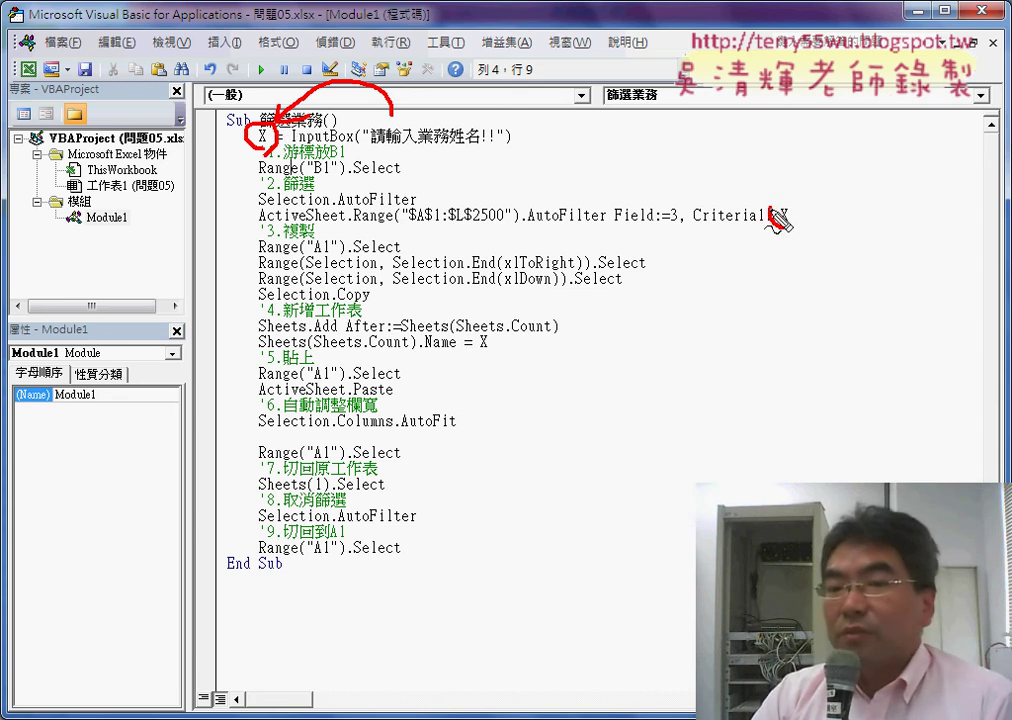
pyautogui.moveTo(772, 215); pyautogui.dragTo(776, 208)
pyautogui.moveTo(290, 141)
pyautogui.mouseDown()
pyautogui.moveTo(752, 174)
pyautogui.moveTo(755, 192)
pyautogui.moveTo(770, 196)
pyautogui.mouseUp()
pyautogui.moveTo(781, 179); pyautogui.dragTo(770, 196)
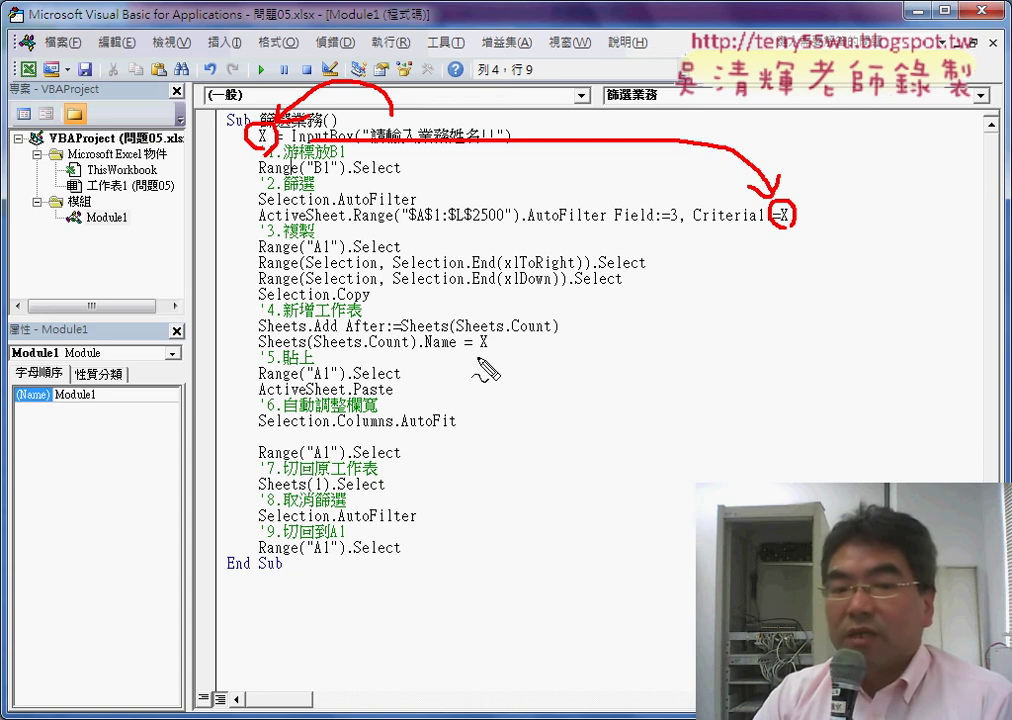
pyautogui.moveTo(463, 352)
pyautogui.mouseDown()
pyautogui.moveTo(490, 352)
pyautogui.moveTo(250, 352)
pyautogui.mouseUp()
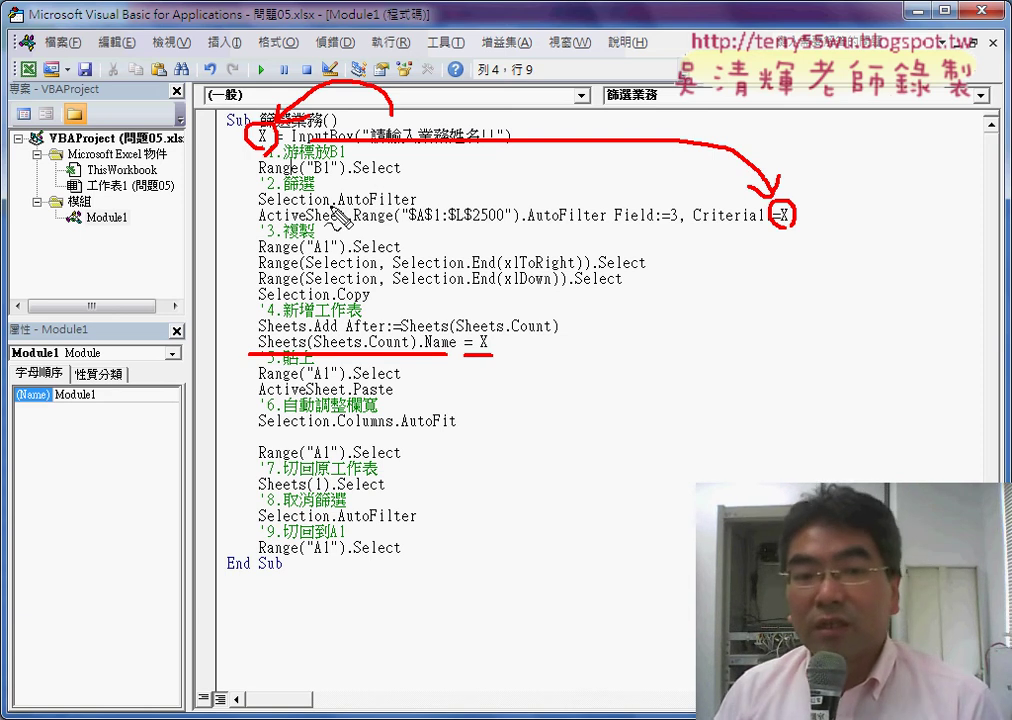
pyautogui.moveTo(337, 209); pyautogui.dragTo(415, 208)
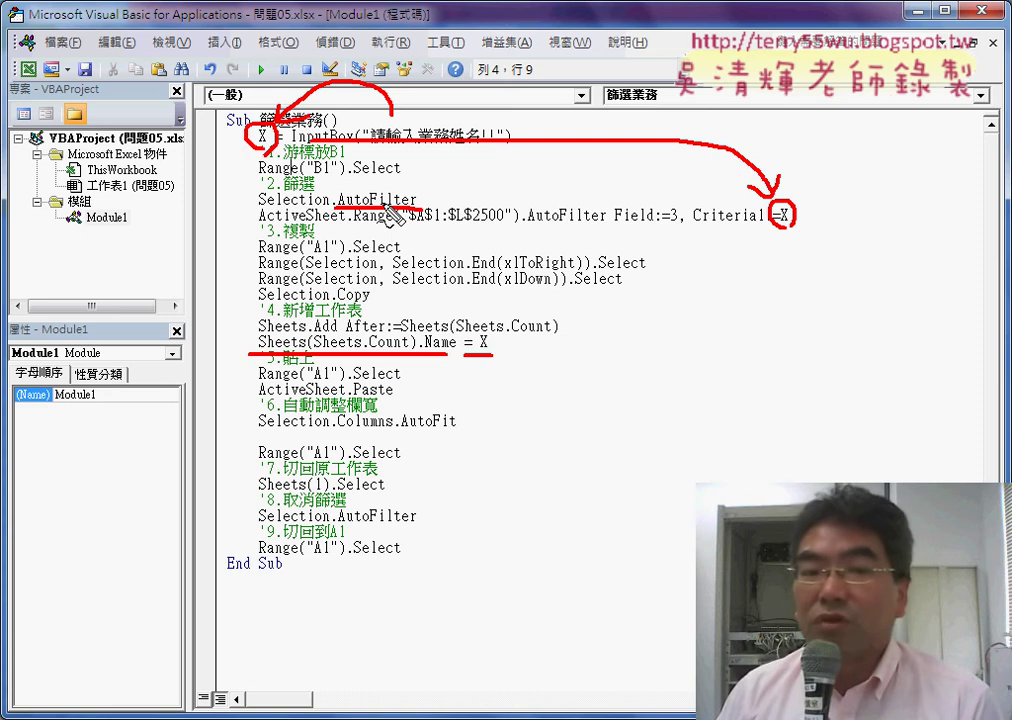
pyautogui.moveTo(258, 226); pyautogui.dragTo(494, 229)
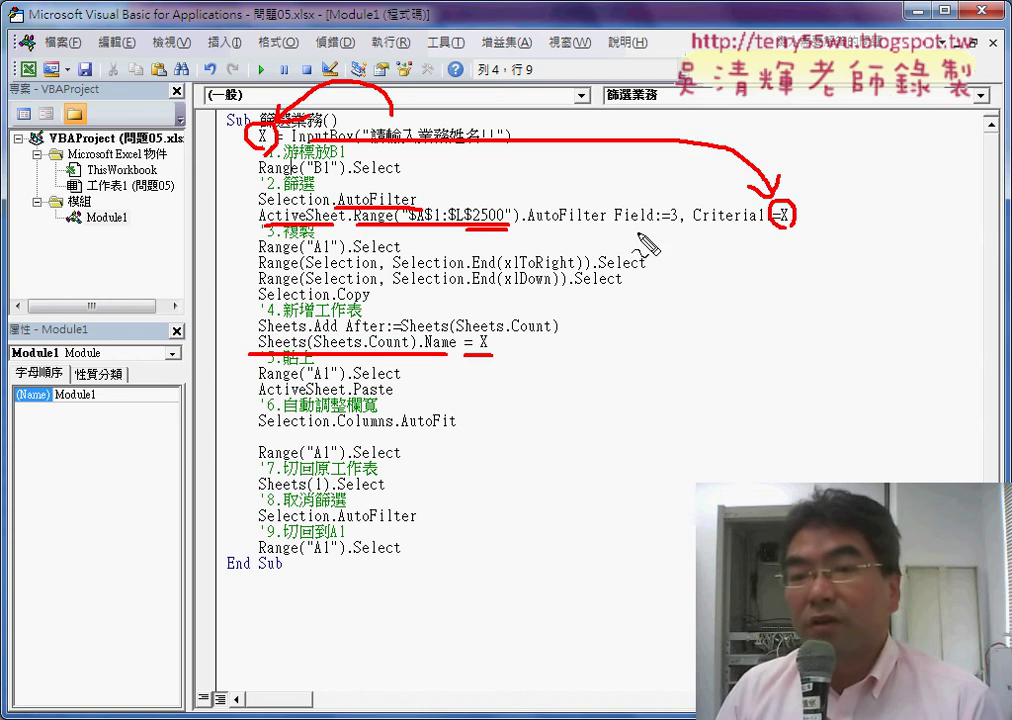
pyautogui.moveTo(650, 229)
pyautogui.mouseDown()
pyautogui.moveTo(615, 229)
pyautogui.moveTo(648, 231)
pyautogui.mouseUp()
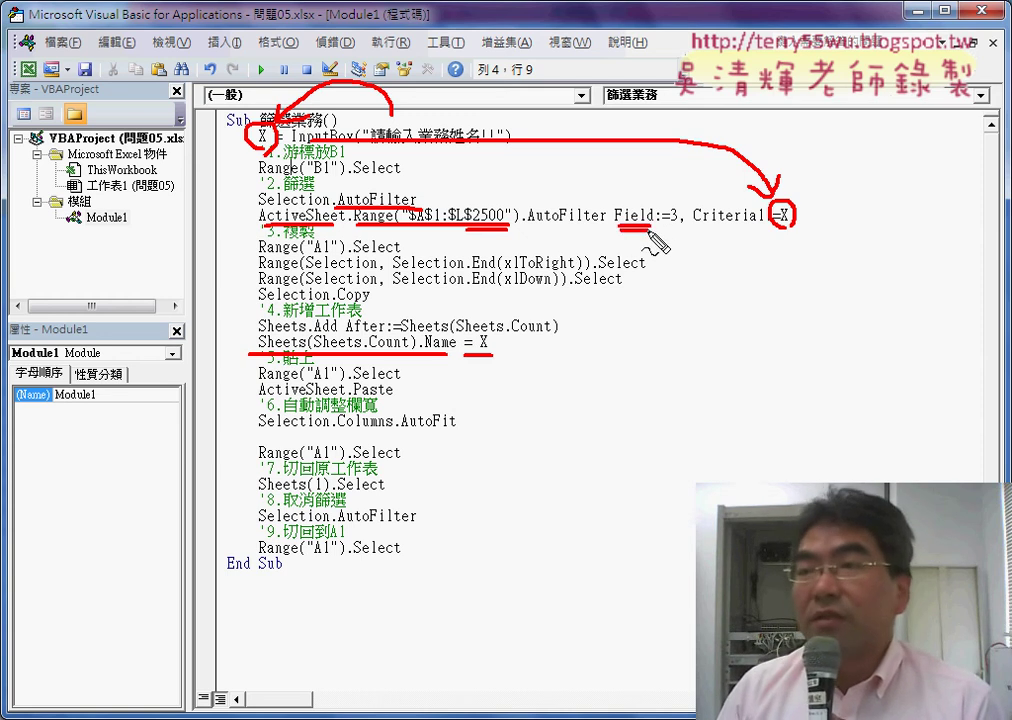
pyautogui.moveTo(613, 168)
pyautogui.mouseDown()
pyautogui.moveTo(630, 196)
pyautogui.moveTo(634, 181)
pyautogui.mouseUp()
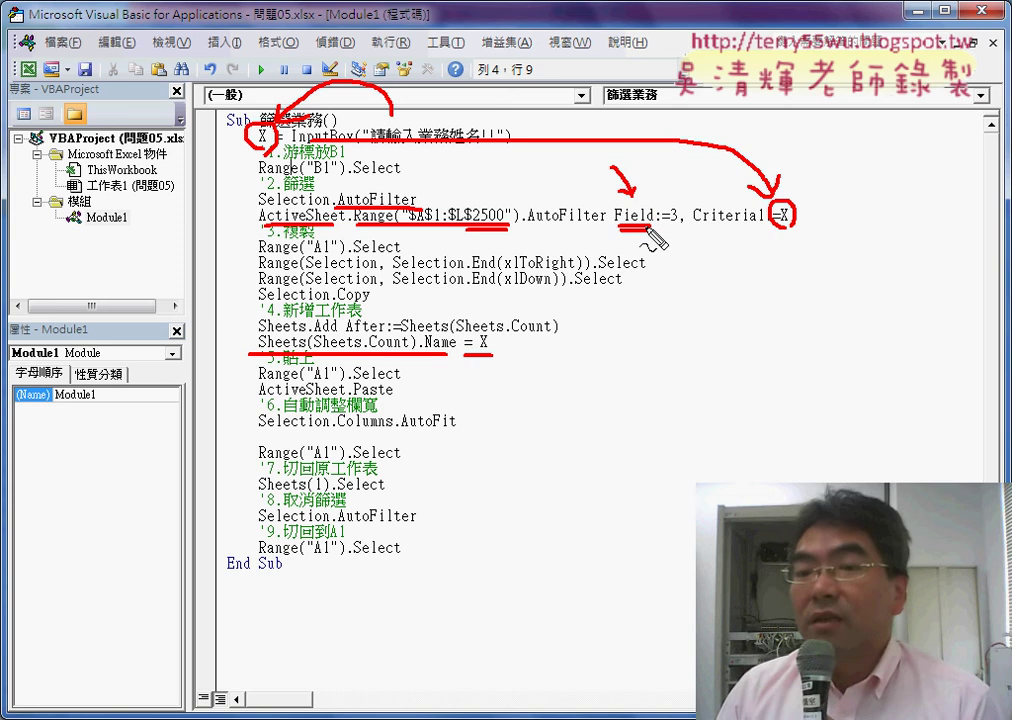
pyautogui.moveTo(671, 229); pyautogui.dragTo(679, 229)
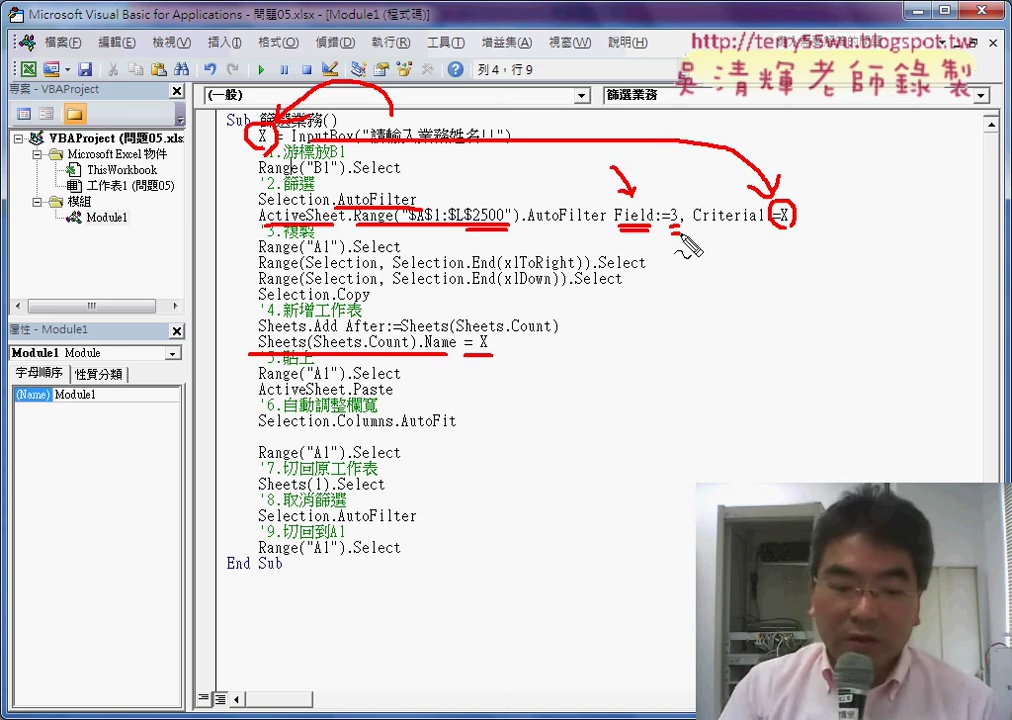
pyautogui.press('Escape')
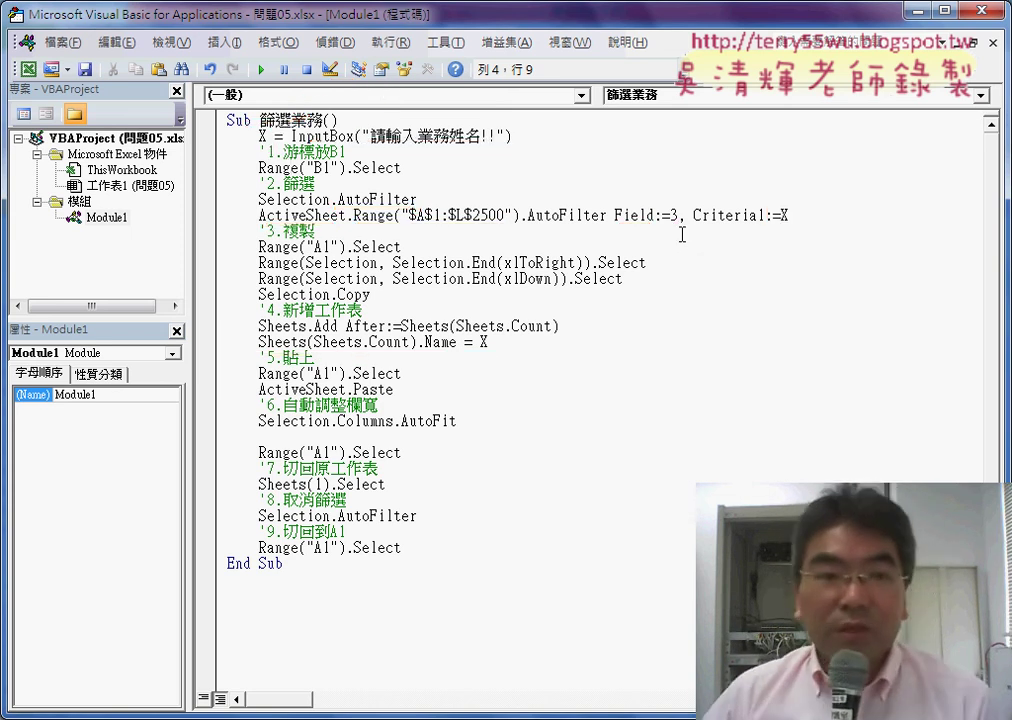
# - Shift the VBA editor aside, link the column C header to Field:=3, then move it back
pyautogui.moveTo(168, 8); pyautogui.dragTo(497, 255)
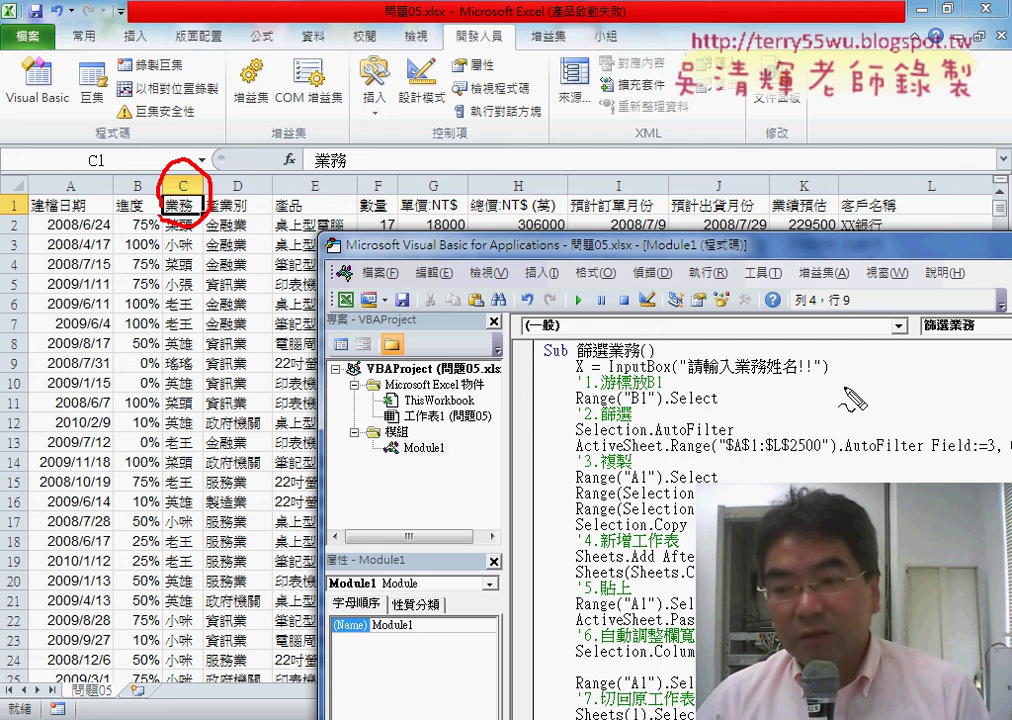
pyautogui.moveTo(222, 184)
pyautogui.mouseDown()
pyautogui.moveTo(952, 424)
pyautogui.moveTo(928, 424)
pyautogui.mouseUp()
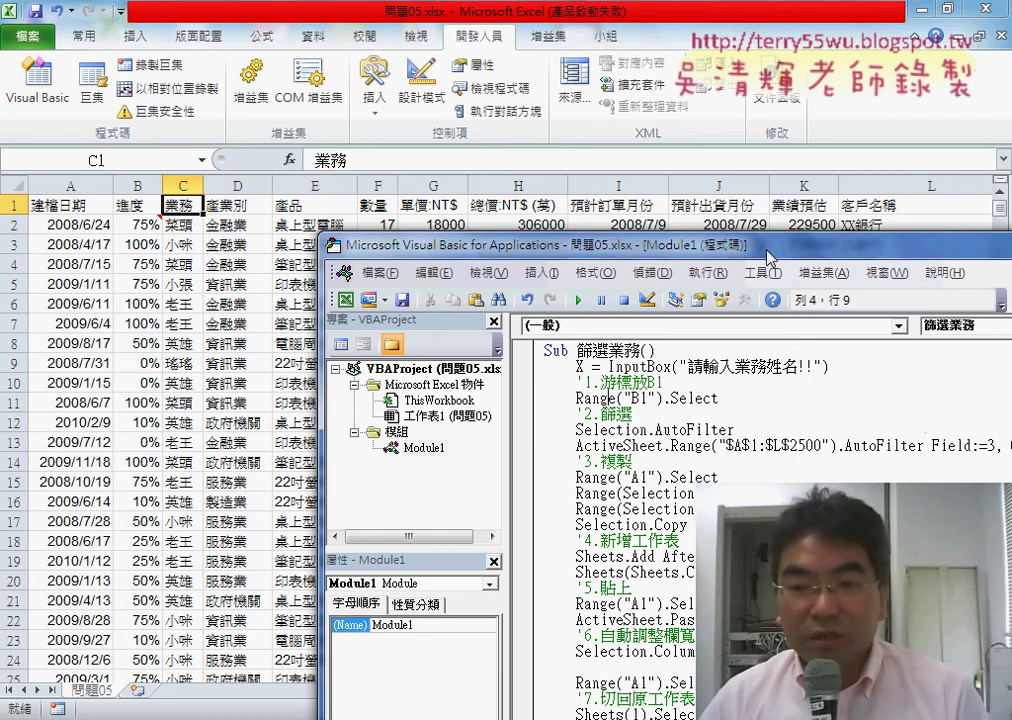
pyautogui.moveTo(731, 244)
pyautogui.mouseDown()
pyautogui.moveTo(515, 120)
pyautogui.moveTo(387, 87)
pyautogui.mouseUp()
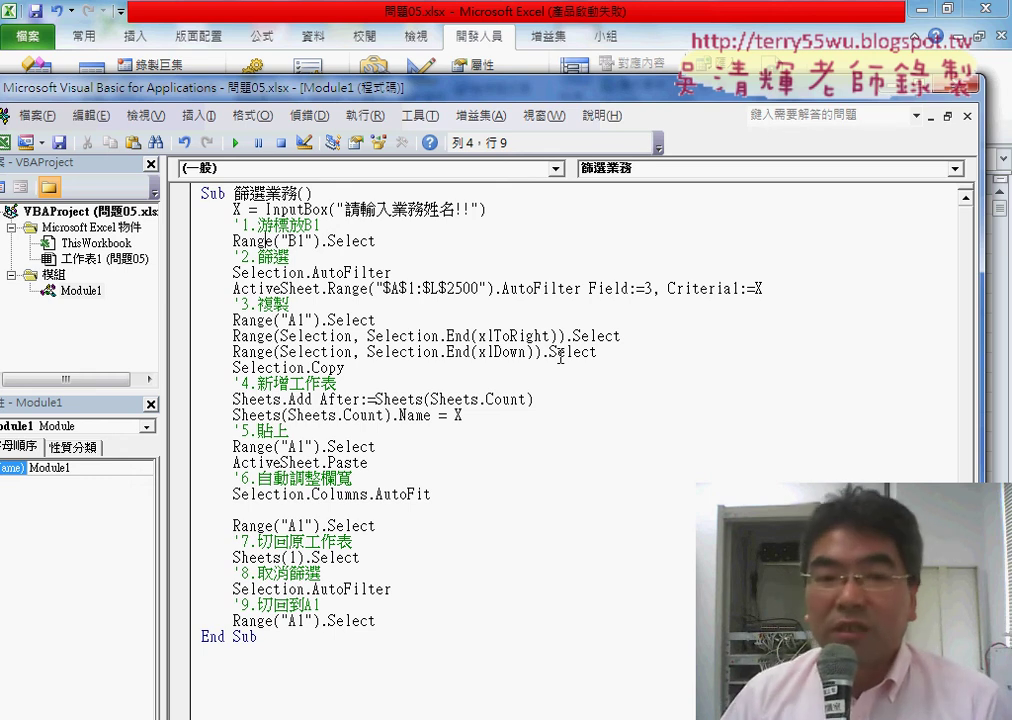
pyautogui.doubleClick(263, 227)
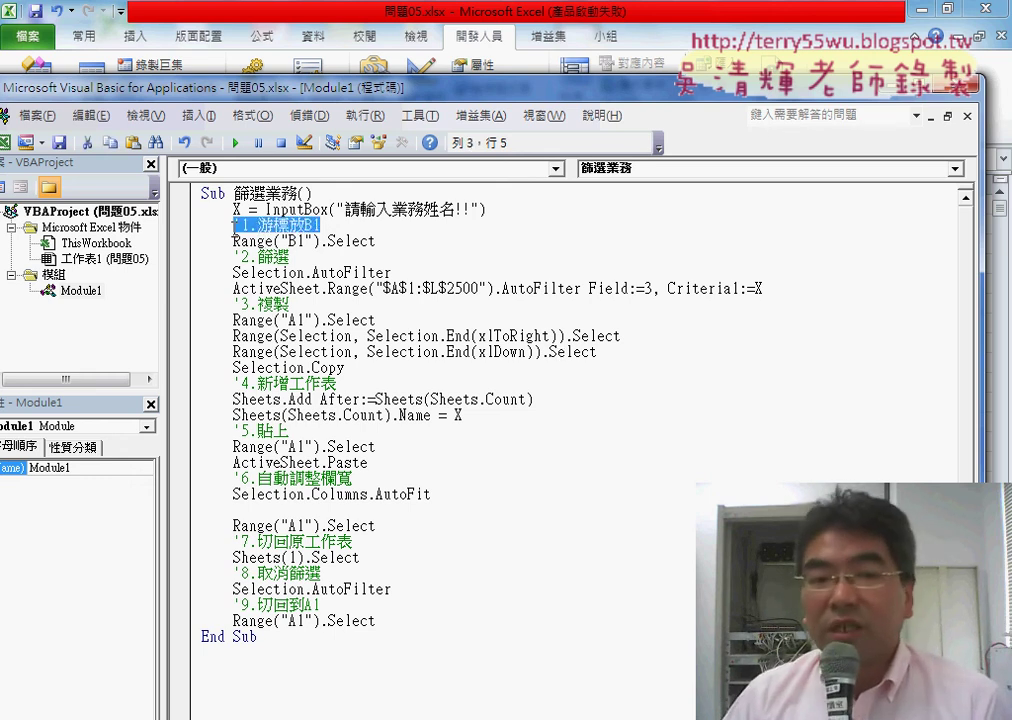
pyautogui.moveTo(290, 257); pyautogui.dragTo(233, 257)
pyautogui.moveTo(298, 302); pyautogui.dragTo(245, 304)
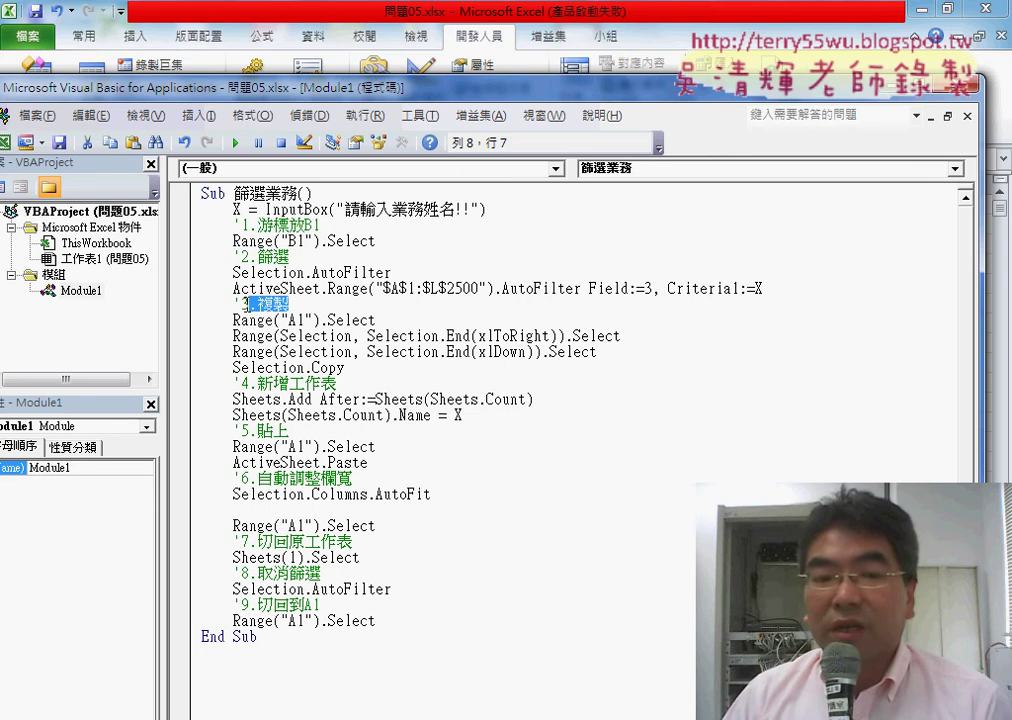
pyautogui.moveTo(336, 383); pyautogui.dragTo(233, 383)
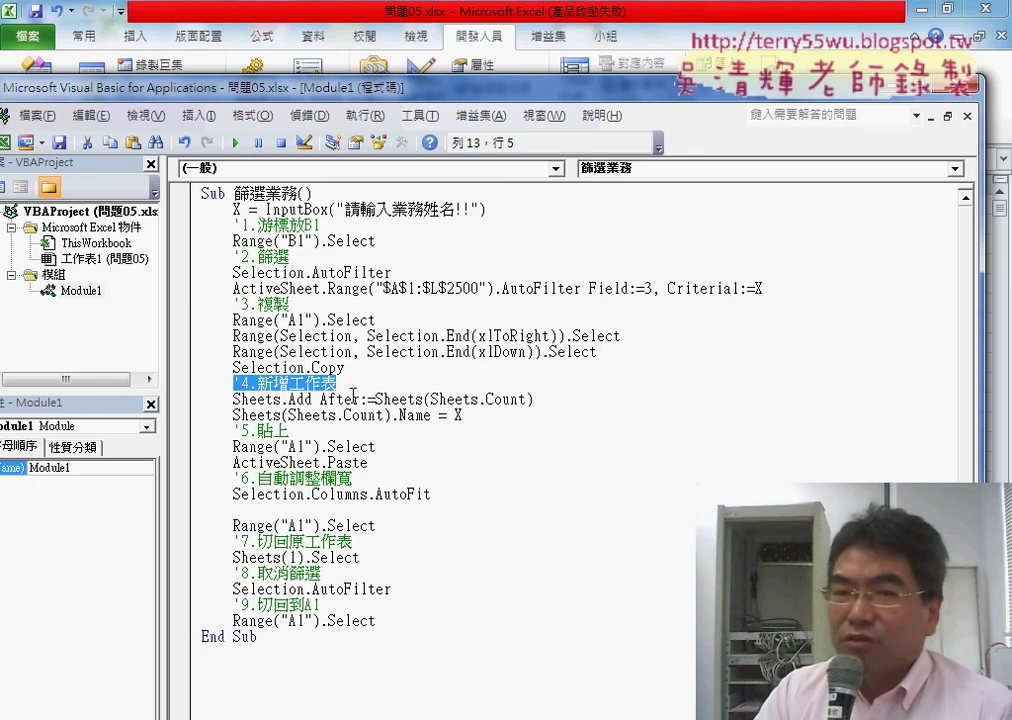
# - Reposition the VBA editor window and make it narrower
pyautogui.moveTo(516, 107); pyautogui.dragTo(520, 95)
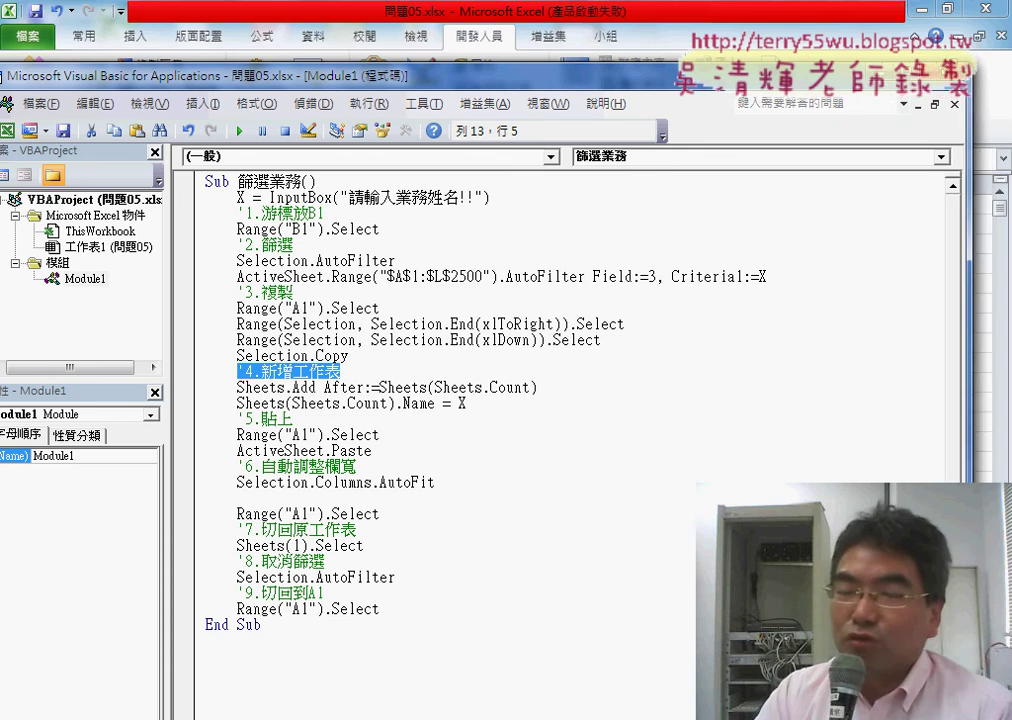
pyautogui.moveTo(975, 84); pyautogui.dragTo(860, 81)
pyautogui.moveTo(655, 77); pyautogui.dragTo(683, 42)
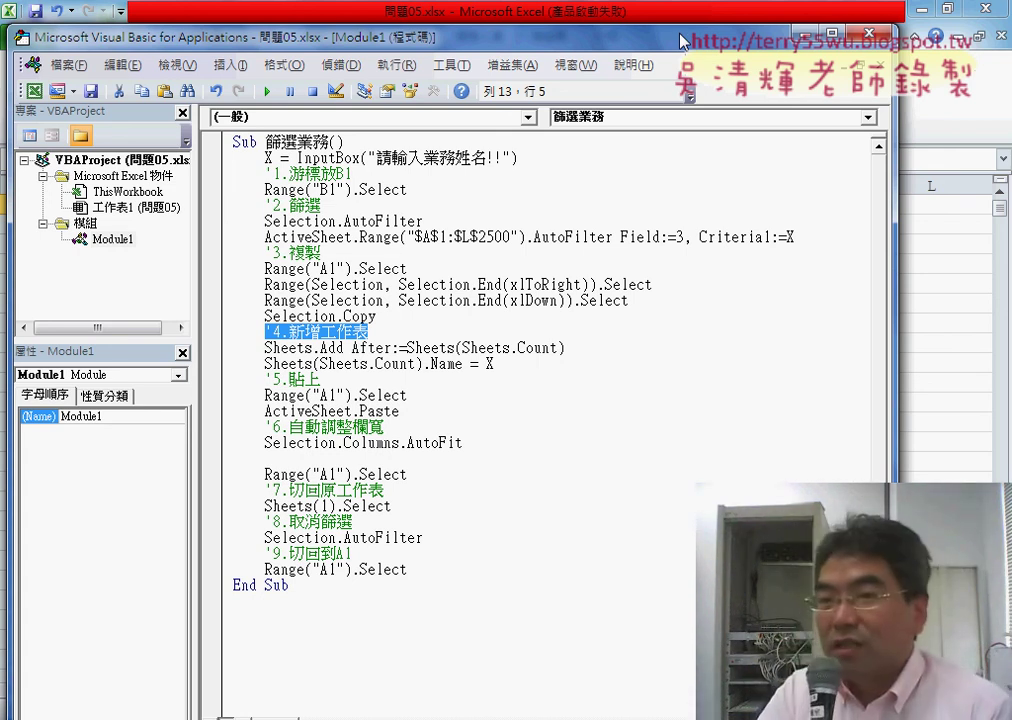
# - Close the VBA editor, run 篩選業務 for a salesperson's name, and view the new sheet
pyautogui.click(869, 37)
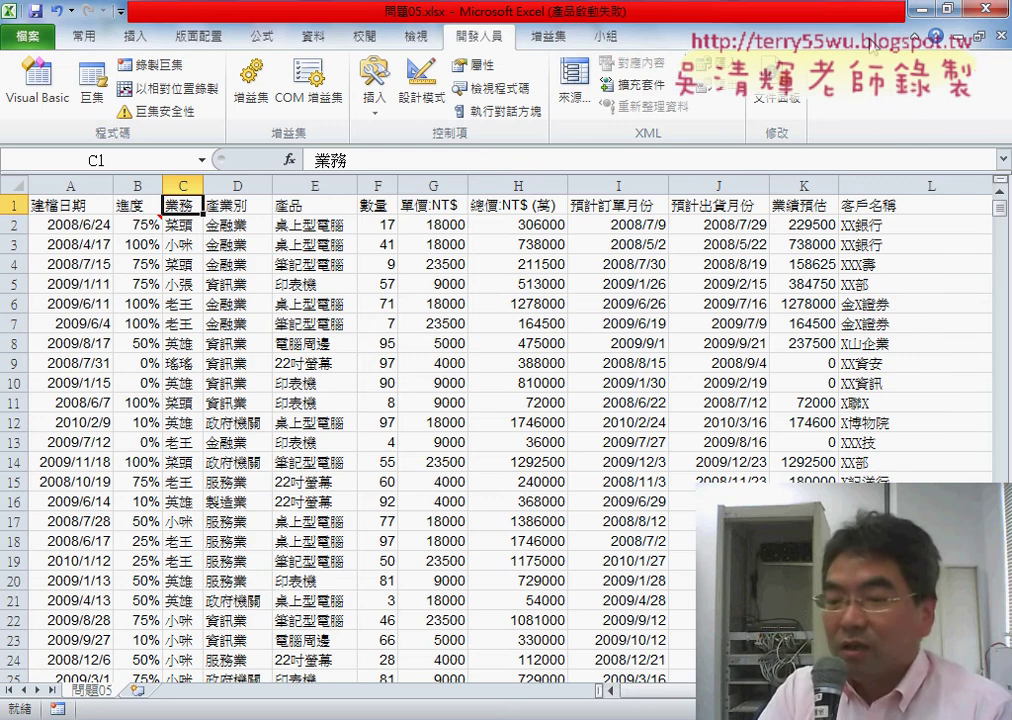
pyautogui.hscroll(3, 500, 400)
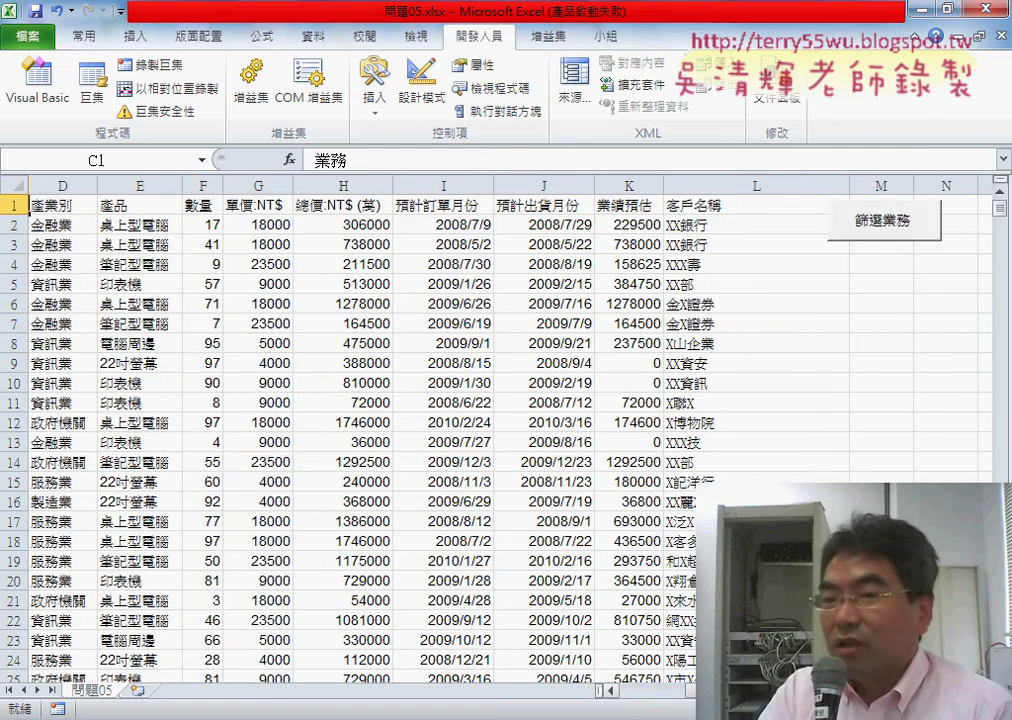
pyautogui.click(884, 222)
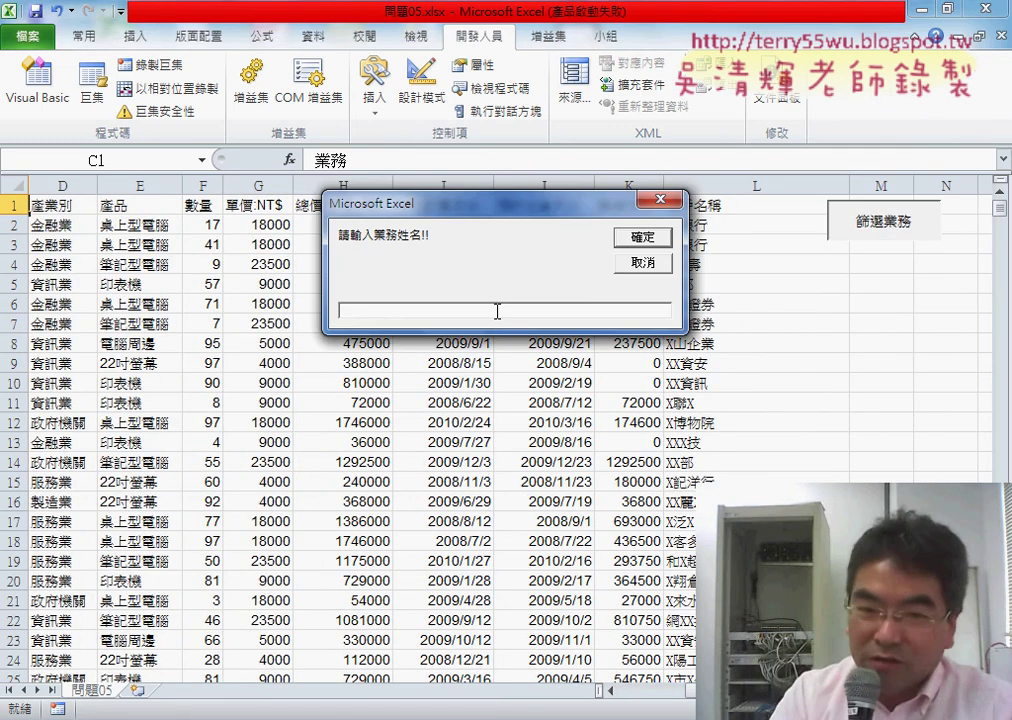
pyautogui.write("'")
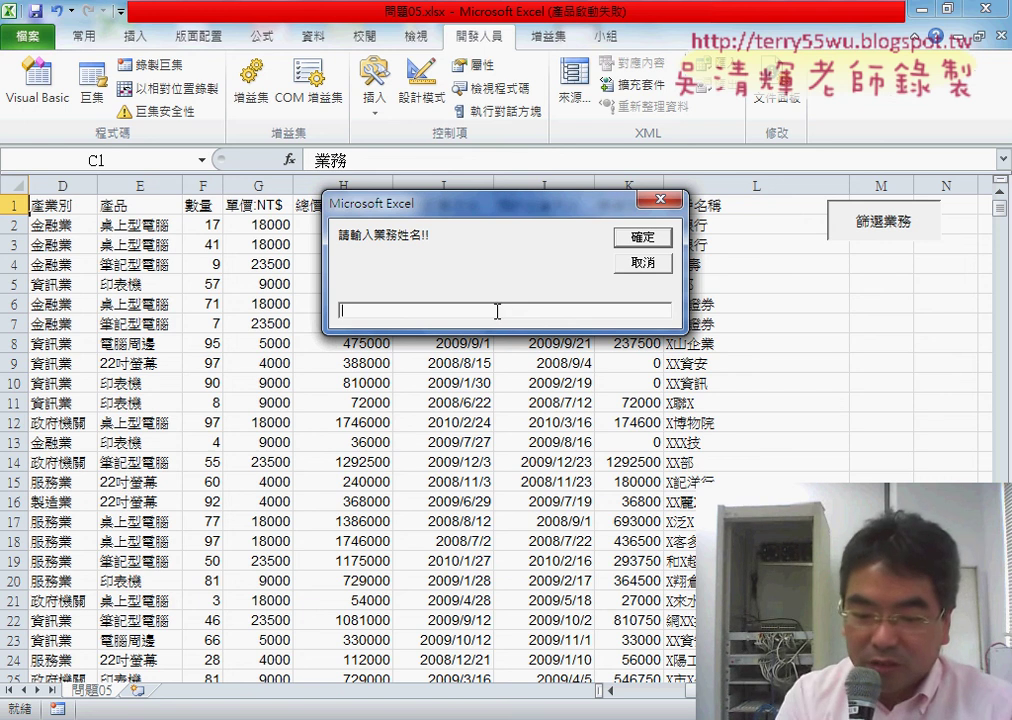
pyautogui.write('蔡')
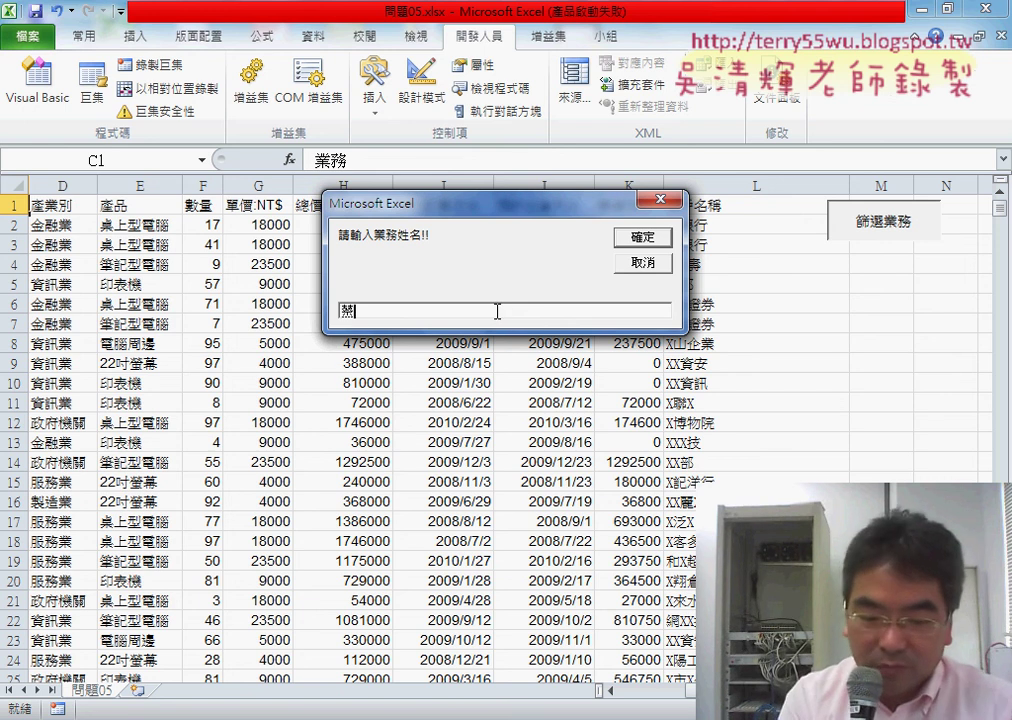
pyautogui.write('頭')
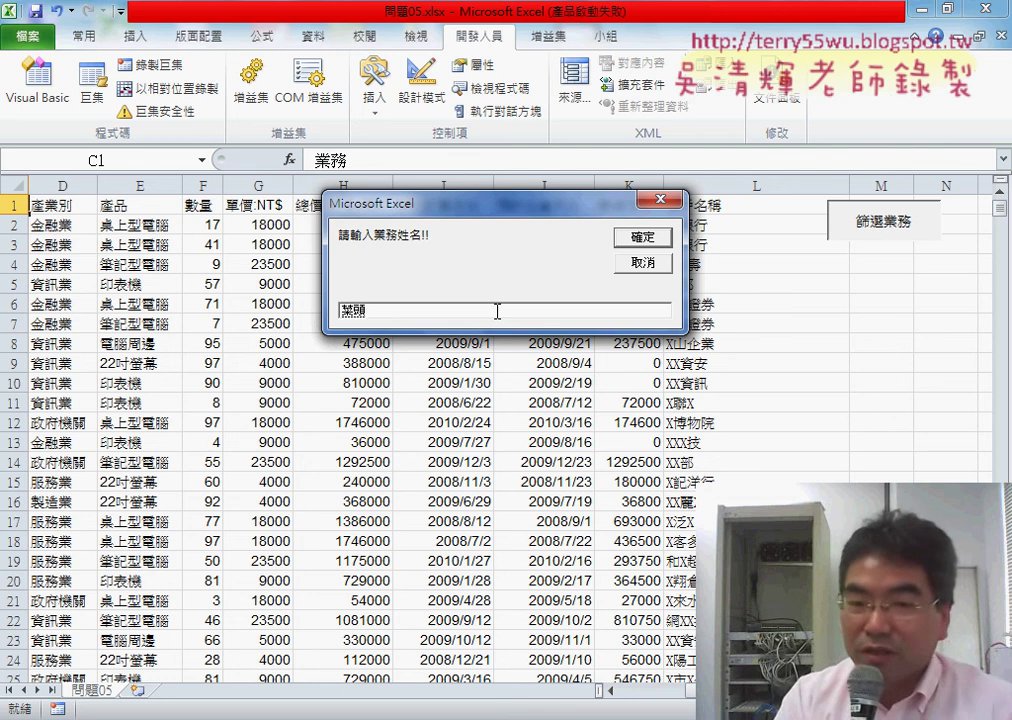
pyautogui.press('Return')
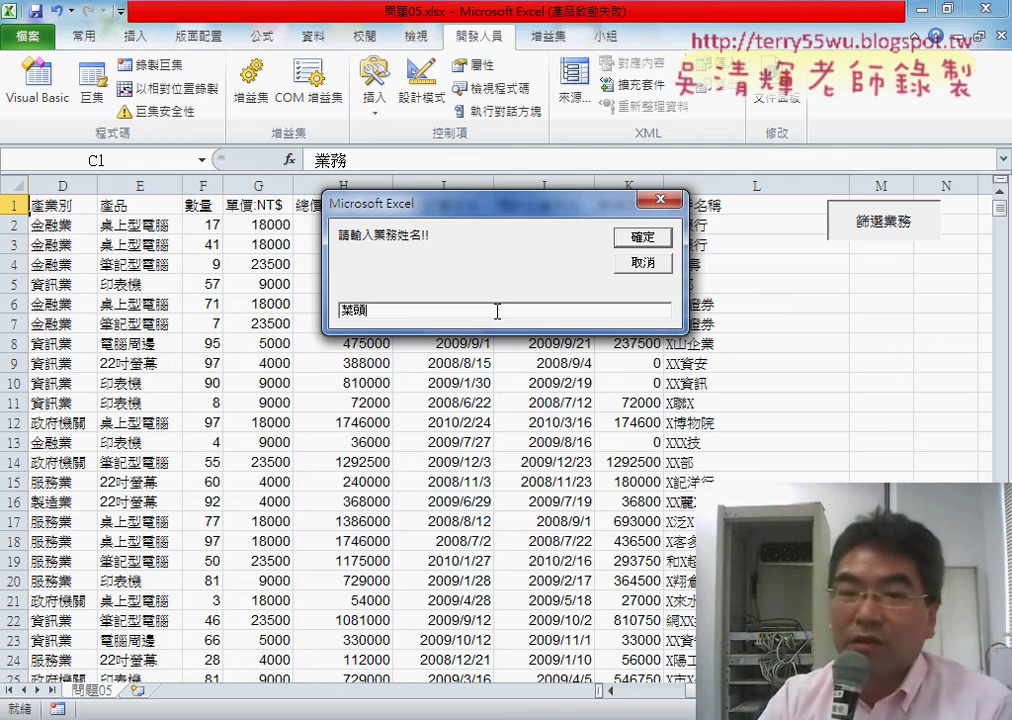
pyautogui.click(642, 238)
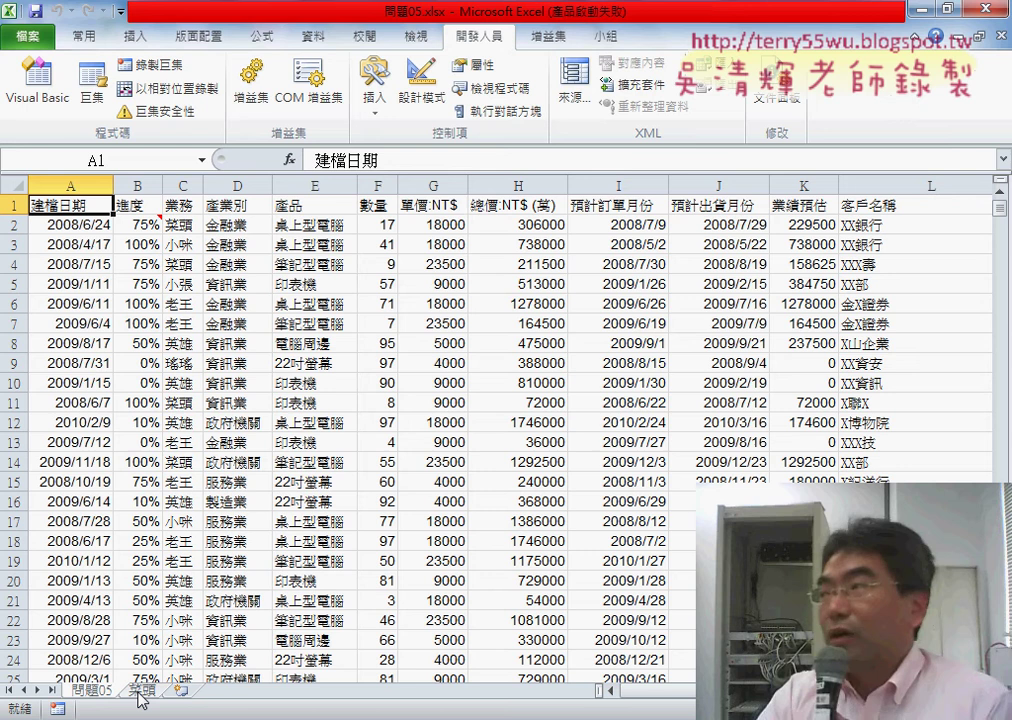
pyautogui.click(140, 692)
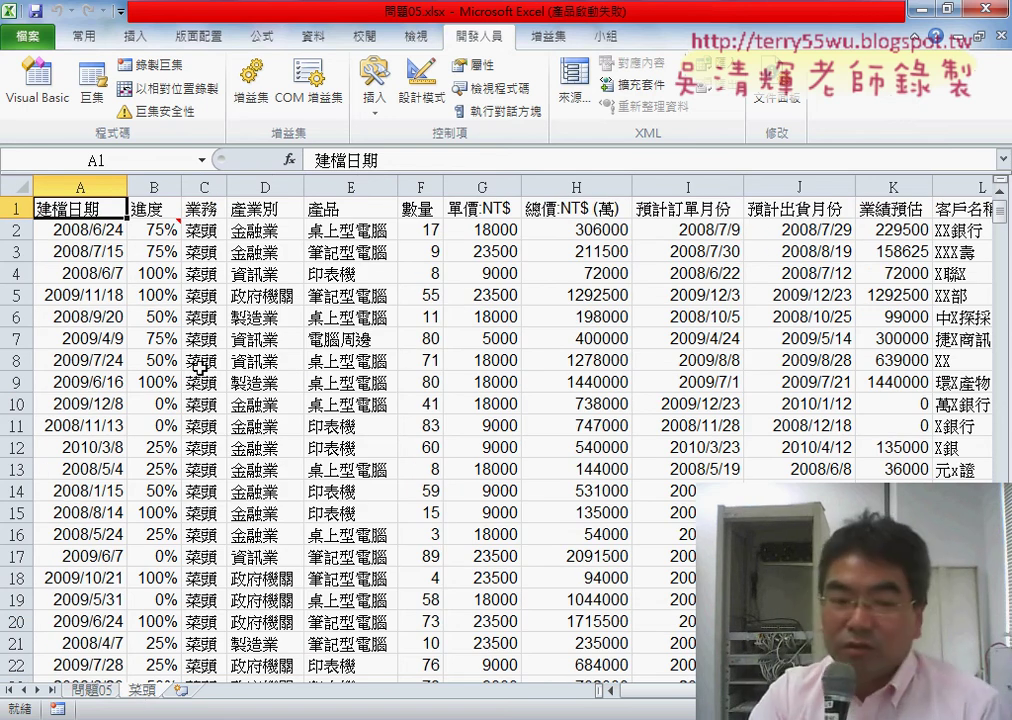
# - From sheet 問題05, run 篩選業務 again with a second salesperson's name
pyautogui.click(101, 691)
pyautogui.hscroll(1, 483, 546)
pyautogui.hscroll(2, 483, 546)
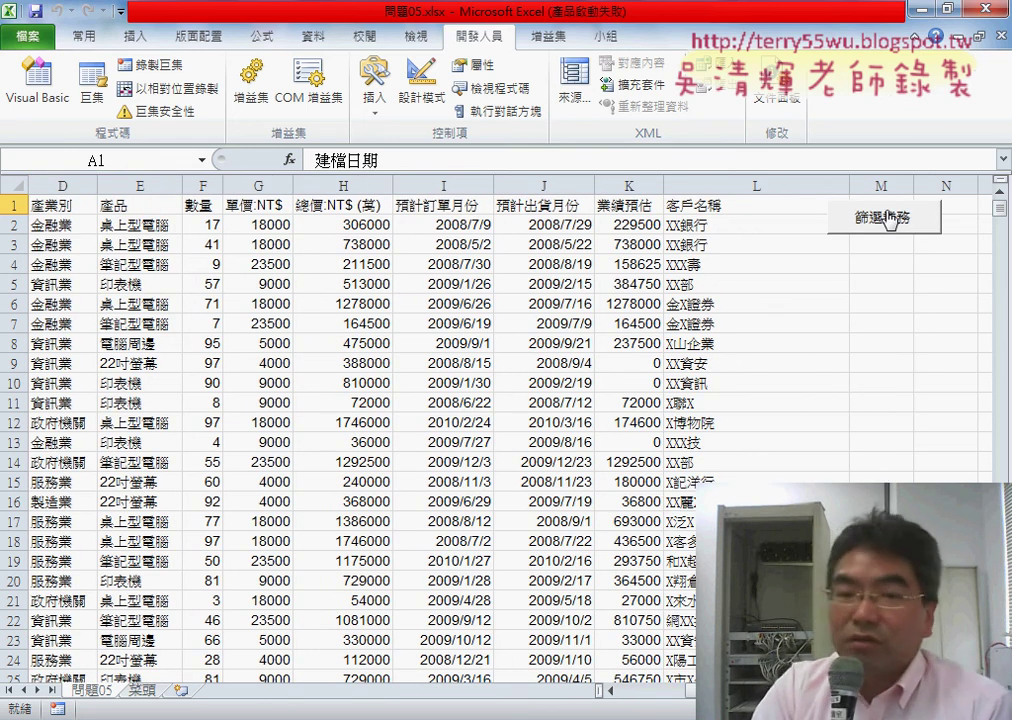
pyautogui.click(885, 218)
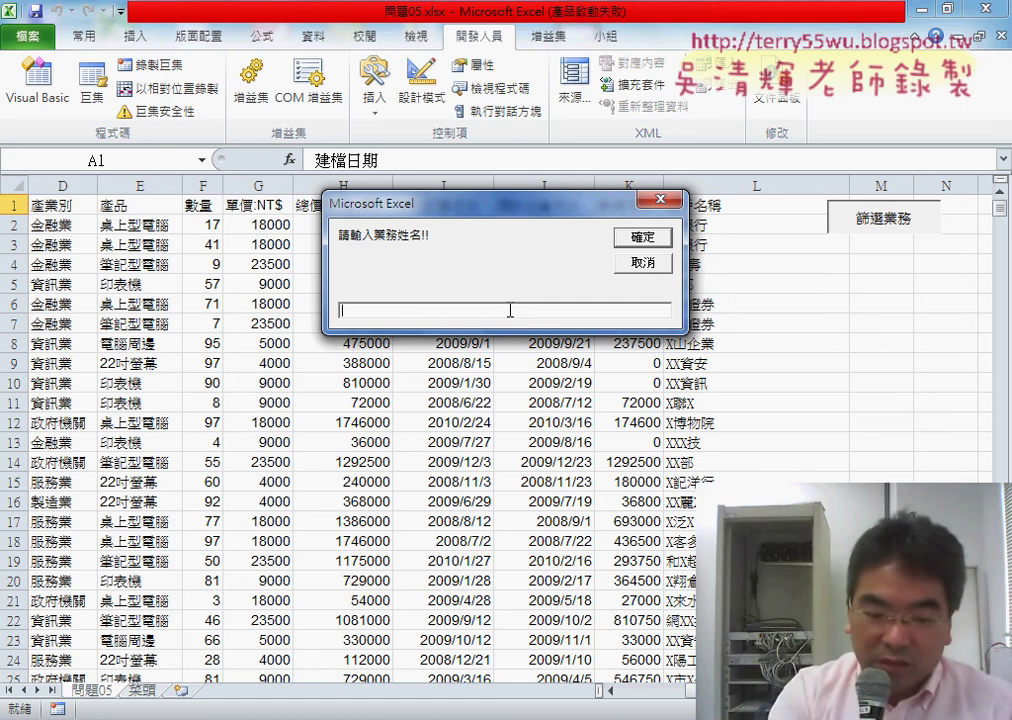
pyautogui.write('vul')
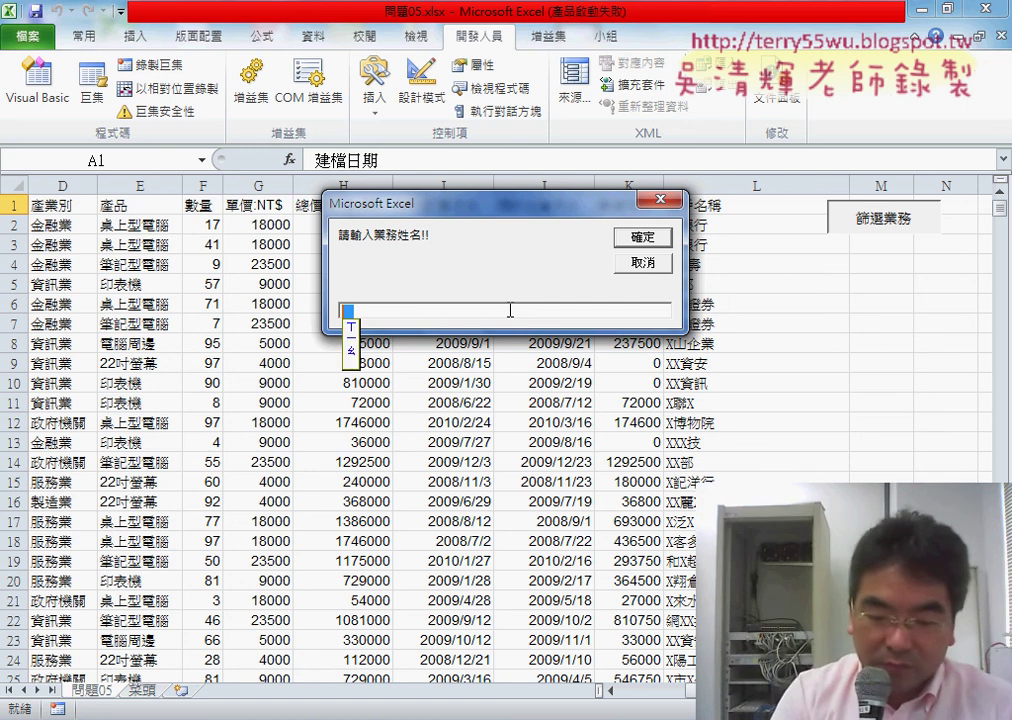
pyautogui.write('3;')
pyautogui.press('space')
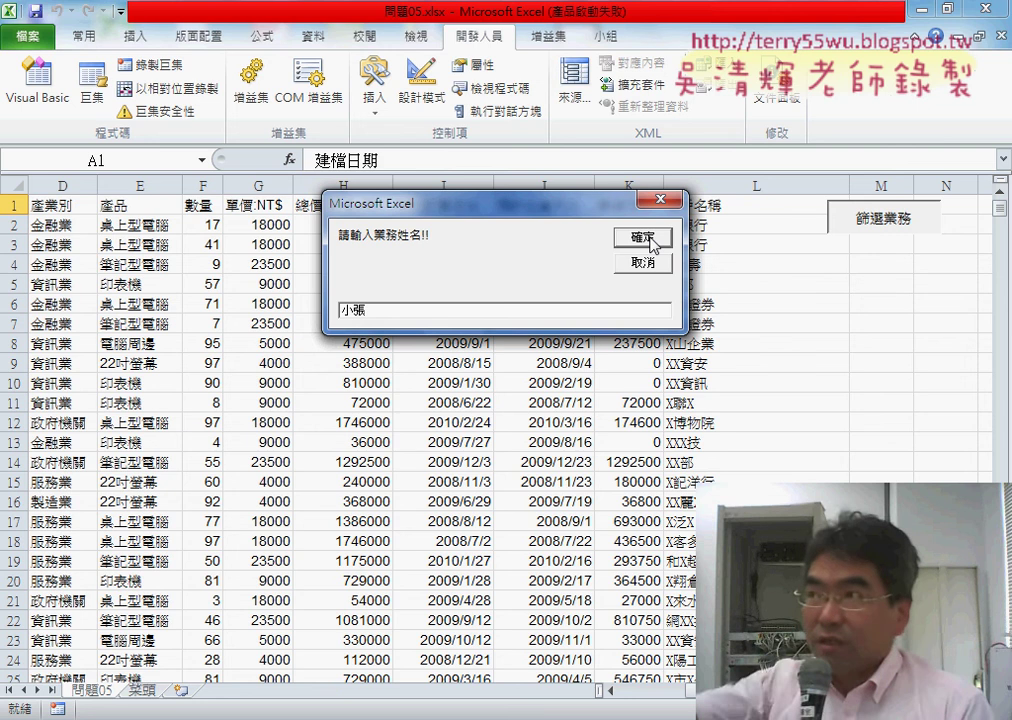
pyautogui.click(645, 240)
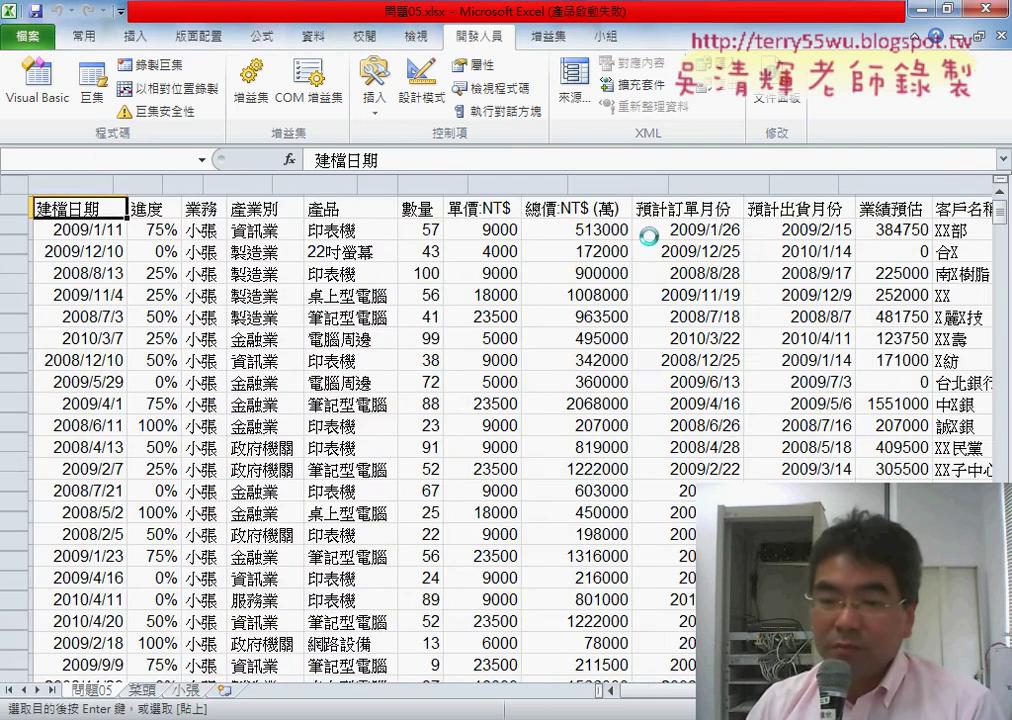
# - Enlarge the squashed 篩選業務 button and move it up beside the table in rows 1–2
pyautogui.hscroll(3, 840, 229)
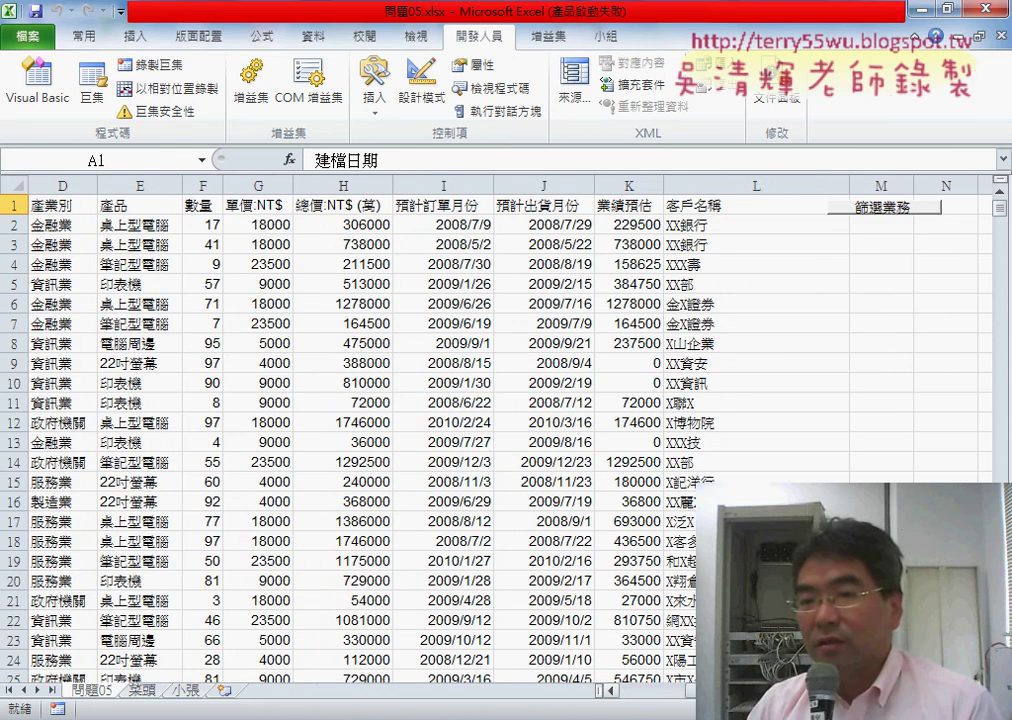
pyautogui.hscroll(1, 840, 229)
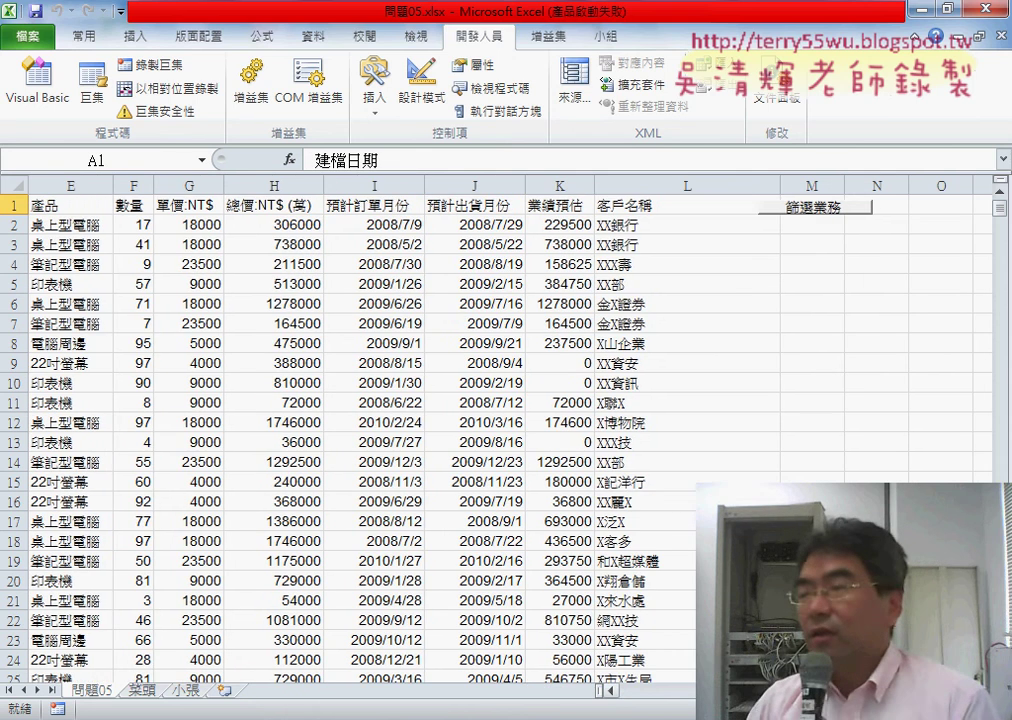
pyautogui.rightClick(828, 222)
pyautogui.click(782, 205)
pyautogui.moveTo(782, 205); pyautogui.dragTo(746, 245)
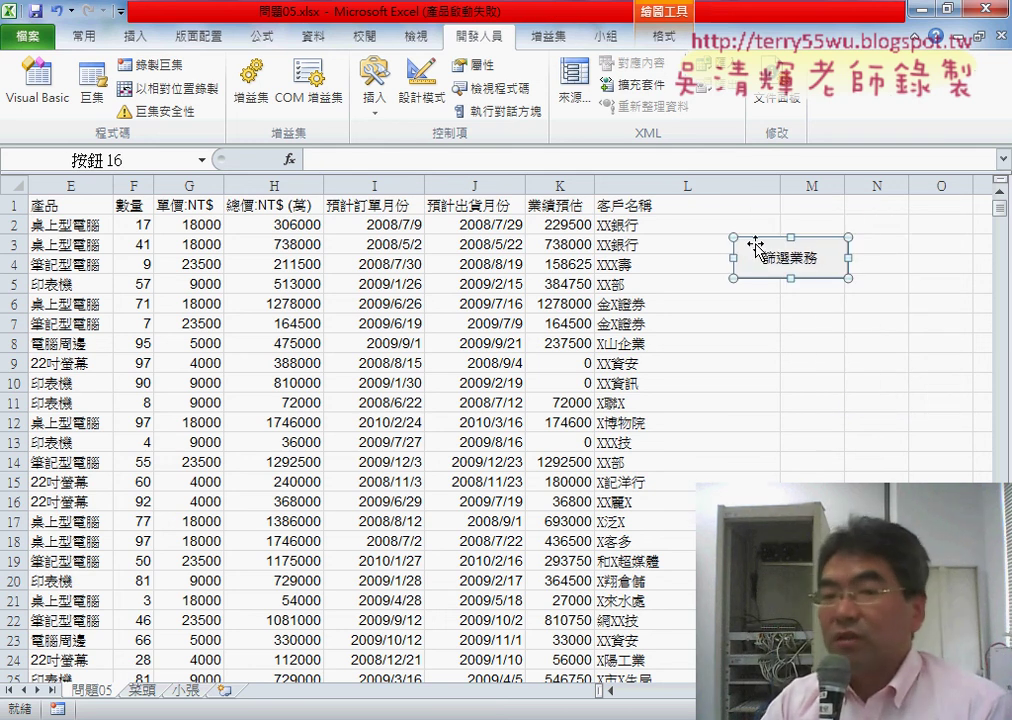
pyautogui.moveTo(755, 245); pyautogui.dragTo(759, 210)
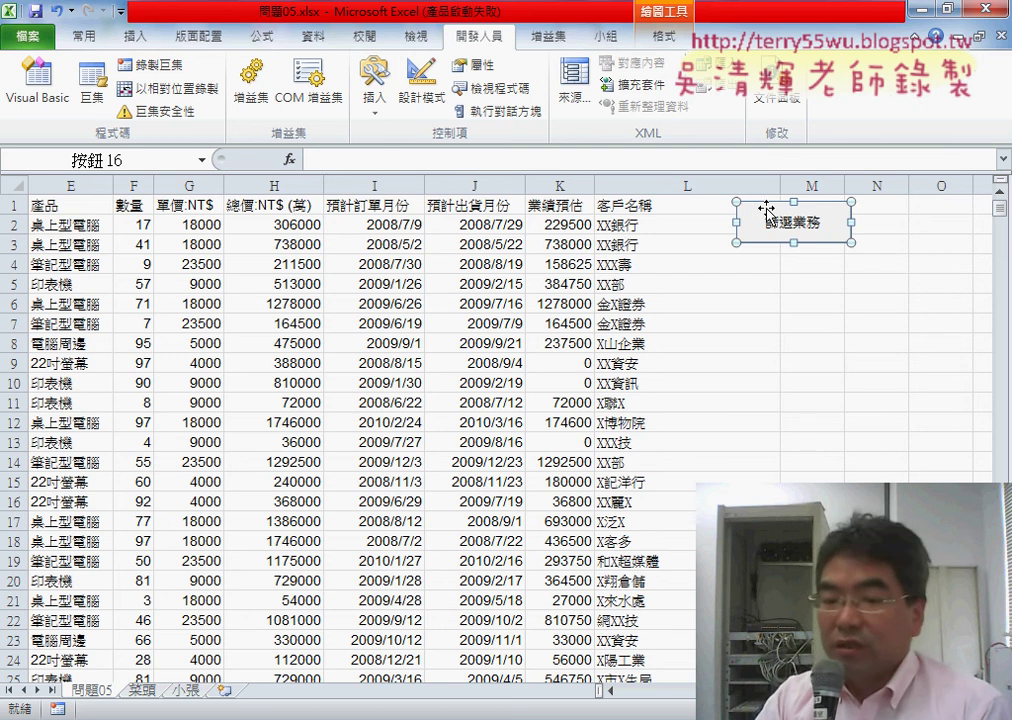
pyautogui.hscroll(-2, 535, 545)
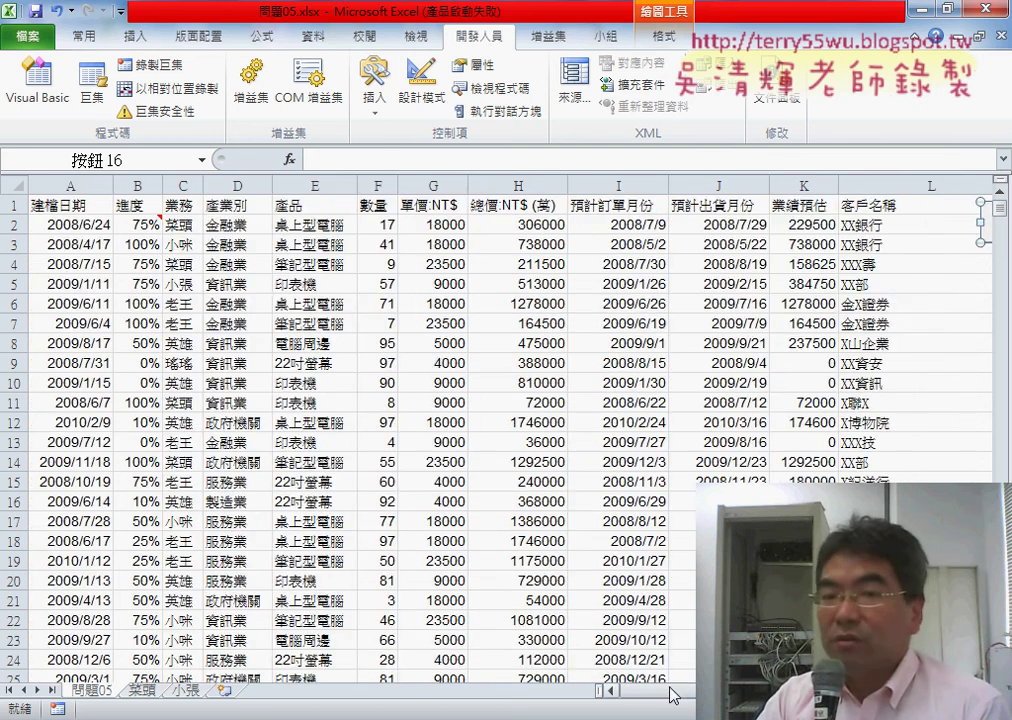
pyautogui.hscroll(2, 535, 545)
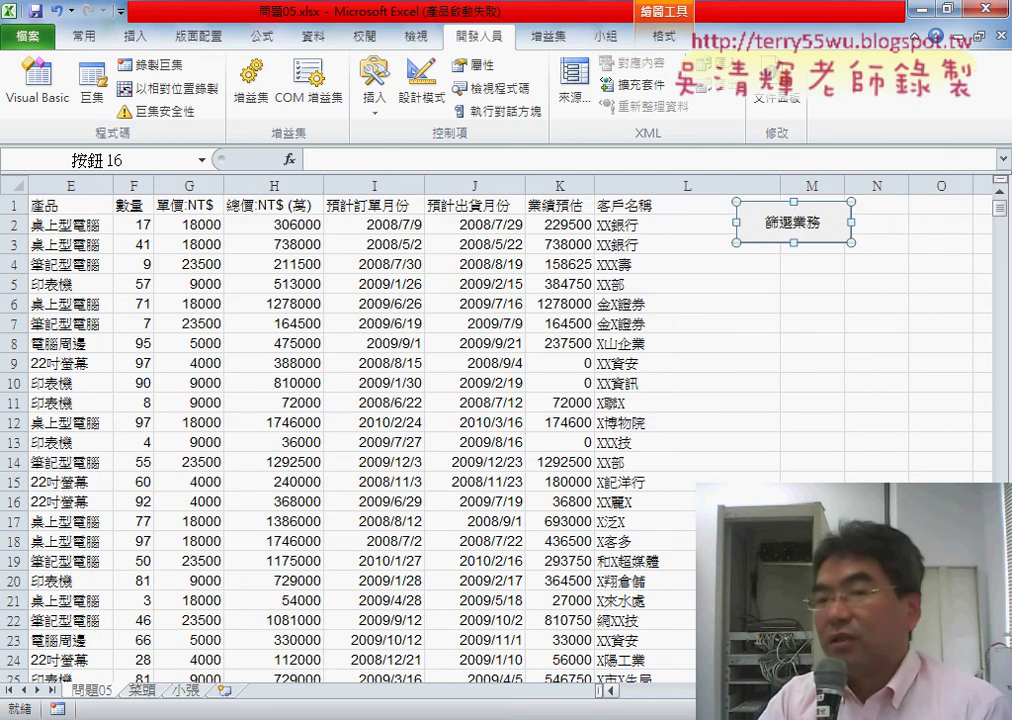
# - In the button's Format Control properties, choose 'Don't move or size with cells'
pyautogui.rightClick(767, 217)
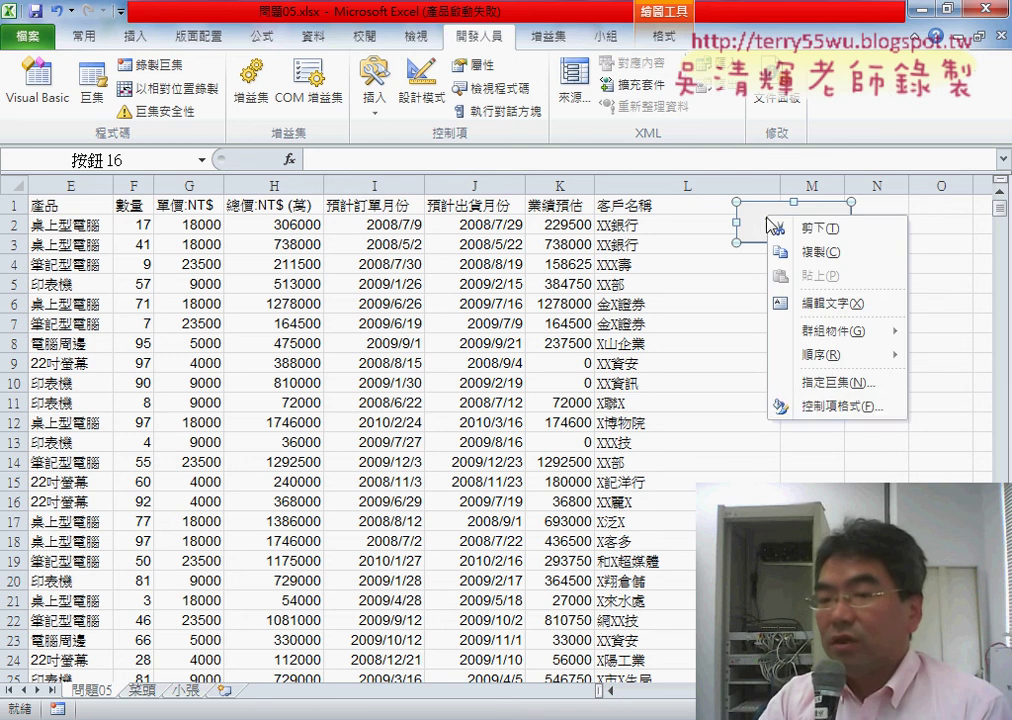
pyautogui.click(803, 416)
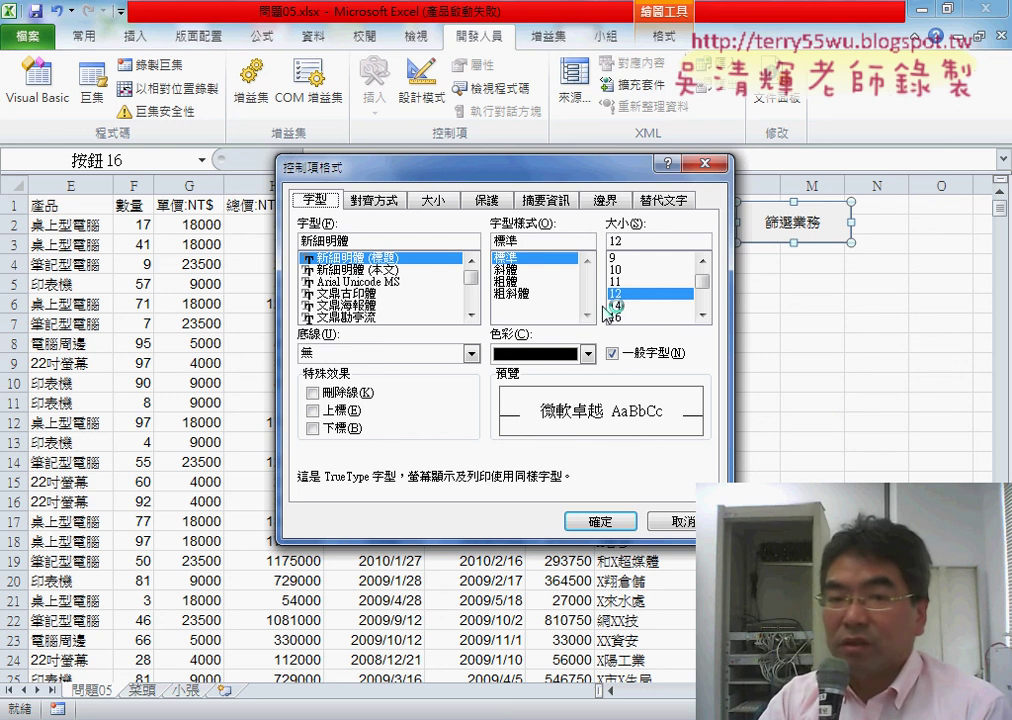
pyautogui.click(546, 202)
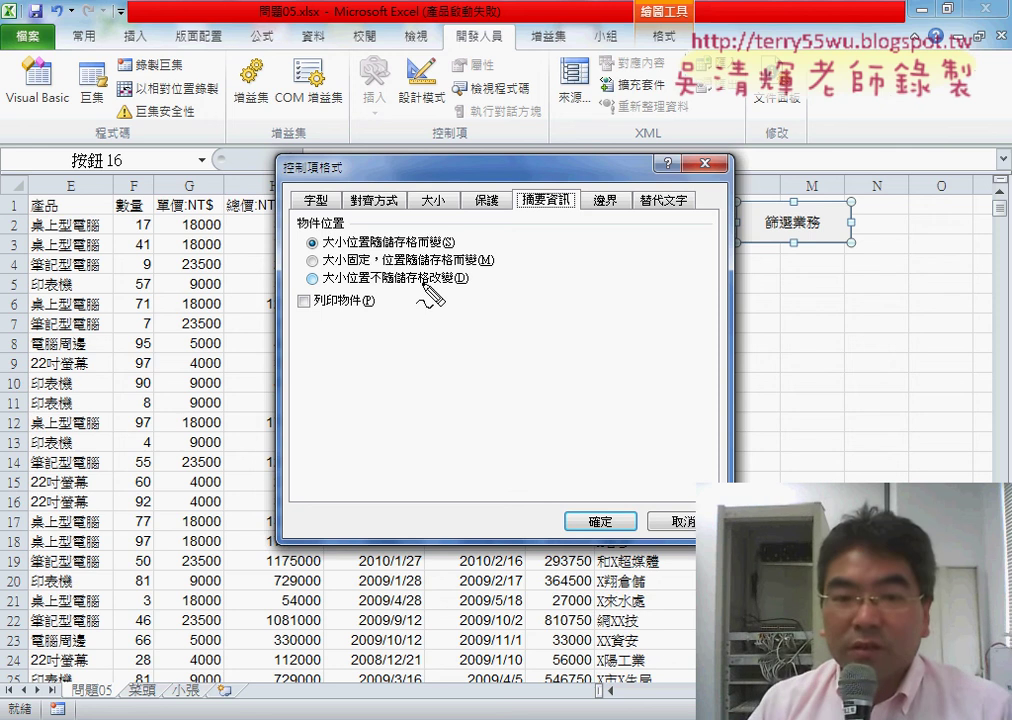
pyautogui.moveTo(365, 226); pyautogui.dragTo(460, 243)
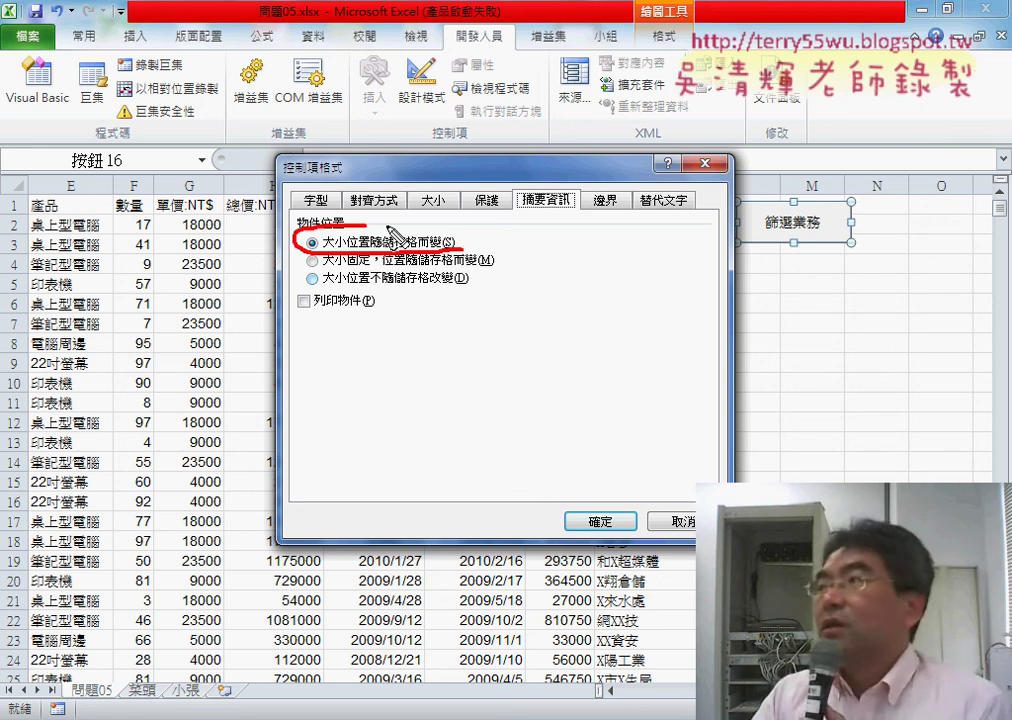
pyautogui.moveTo(392, 233); pyautogui.dragTo(470, 262)
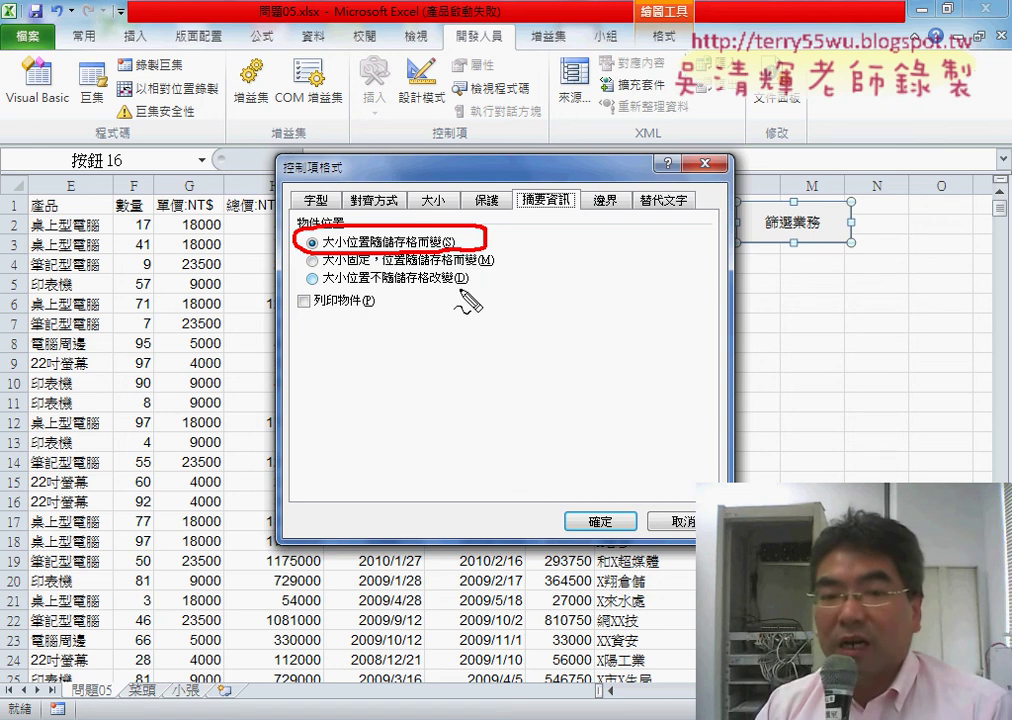
pyautogui.moveTo(462, 292)
pyautogui.mouseDown()
pyautogui.moveTo(306, 274)
pyautogui.moveTo(435, 265)
pyautogui.moveTo(470, 275)
pyautogui.mouseUp()
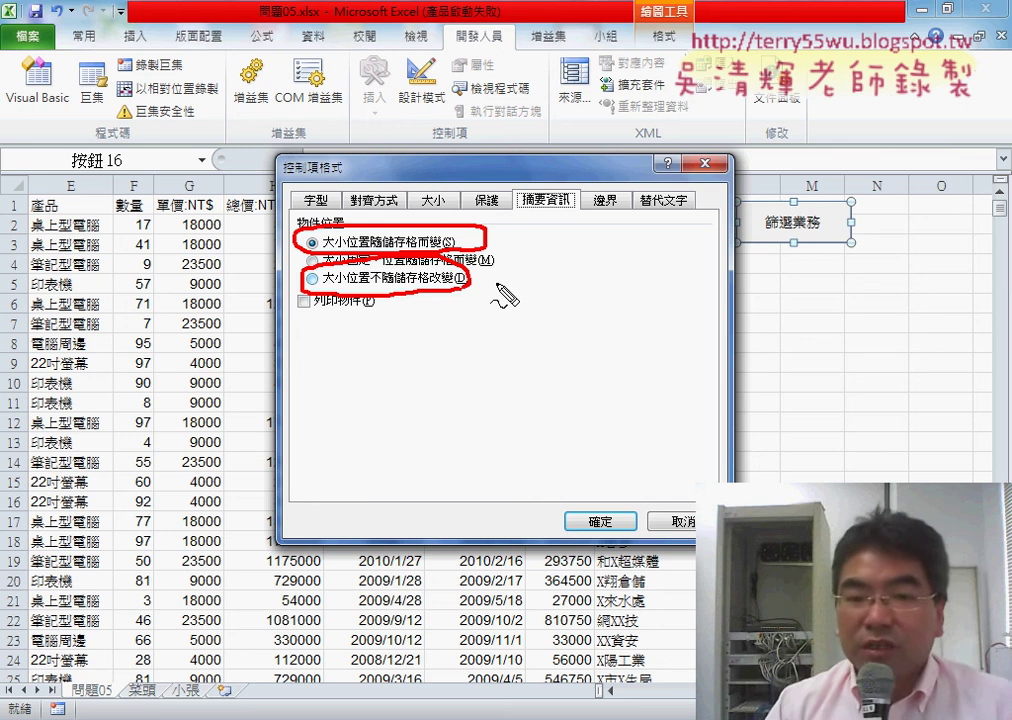
pyautogui.press('Escape')
pyautogui.click(429, 280)
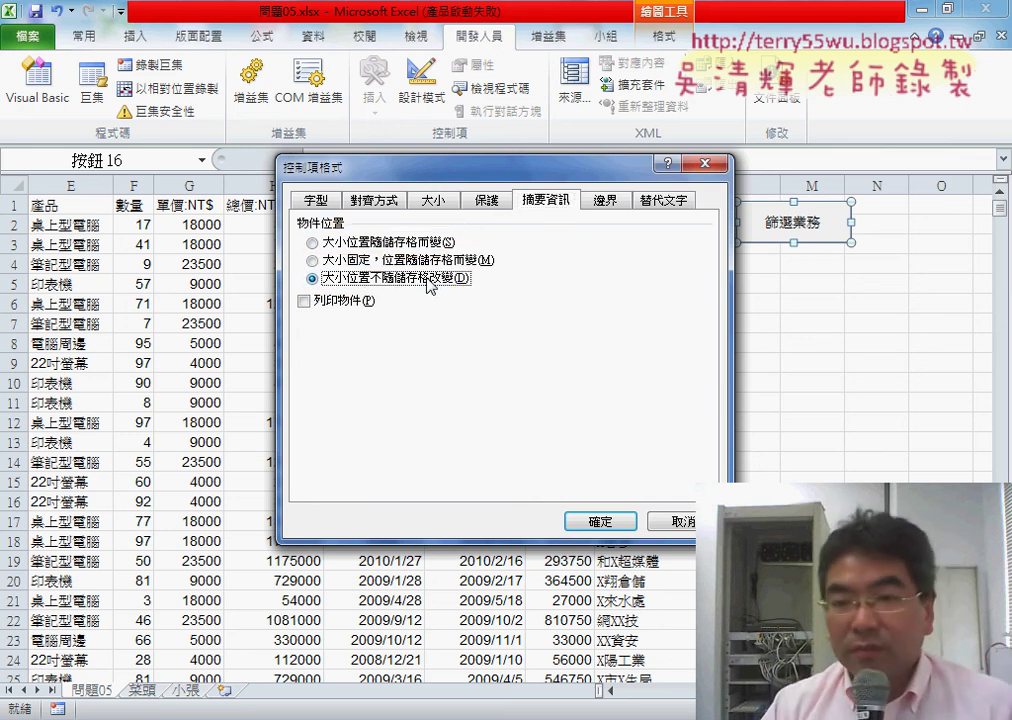
# - Annotate the button and dialog for viewers, then confirm the positioning setting with OK
pyautogui.moveTo(798, 196); pyautogui.dragTo(813, 247)
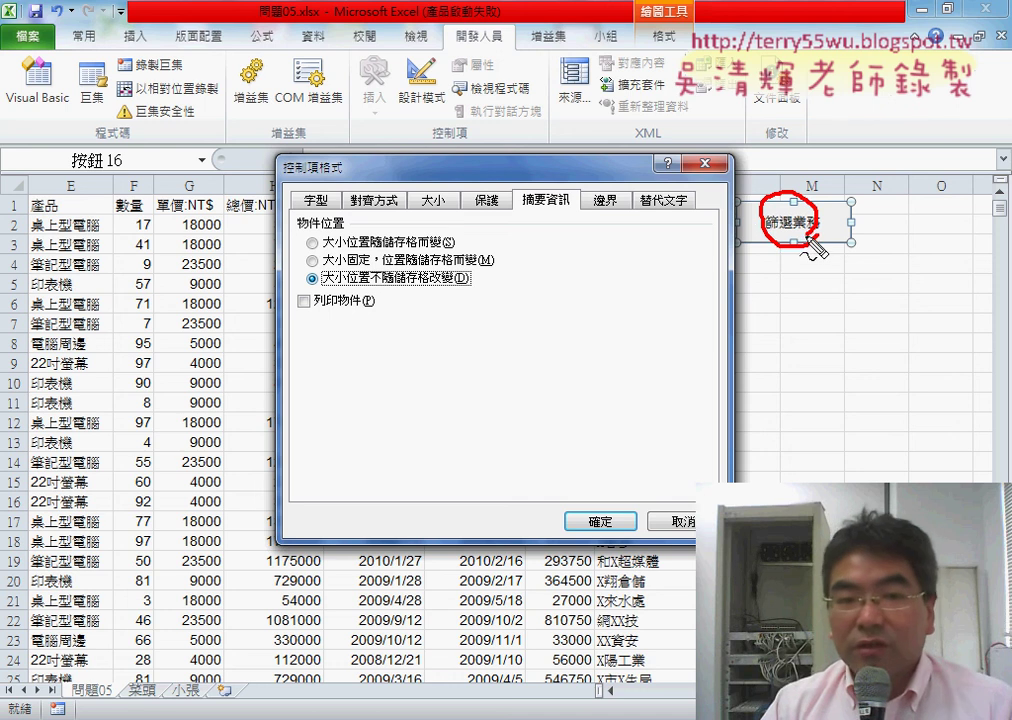
pyautogui.moveTo(268, 150); pyautogui.dragTo(330, 182)
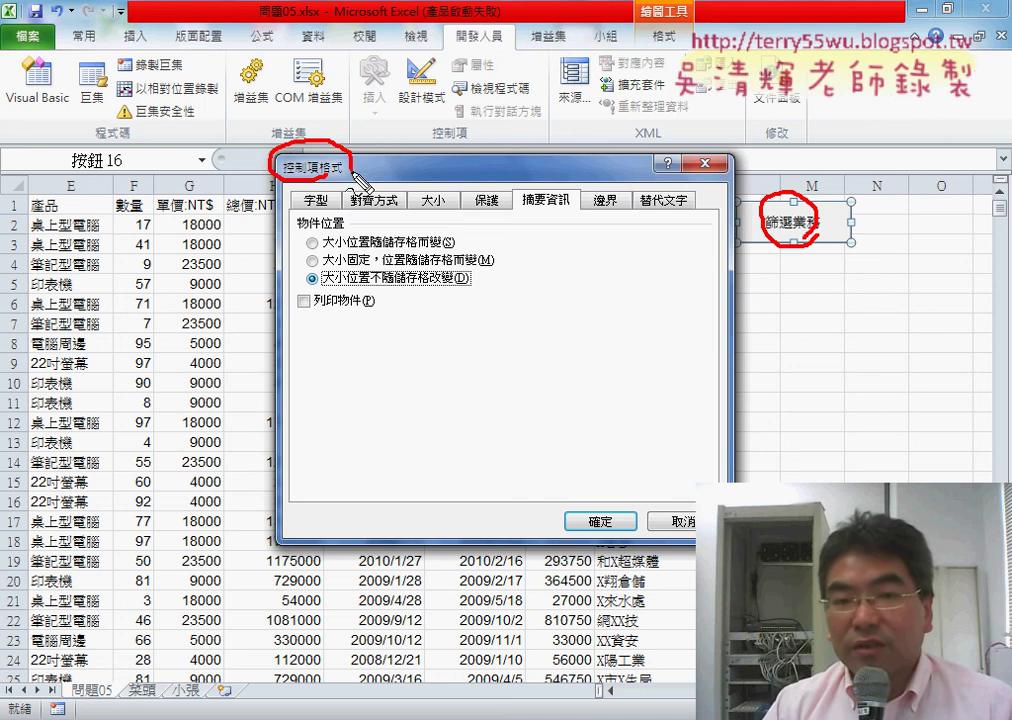
pyautogui.moveTo(560, 187); pyautogui.dragTo(588, 195)
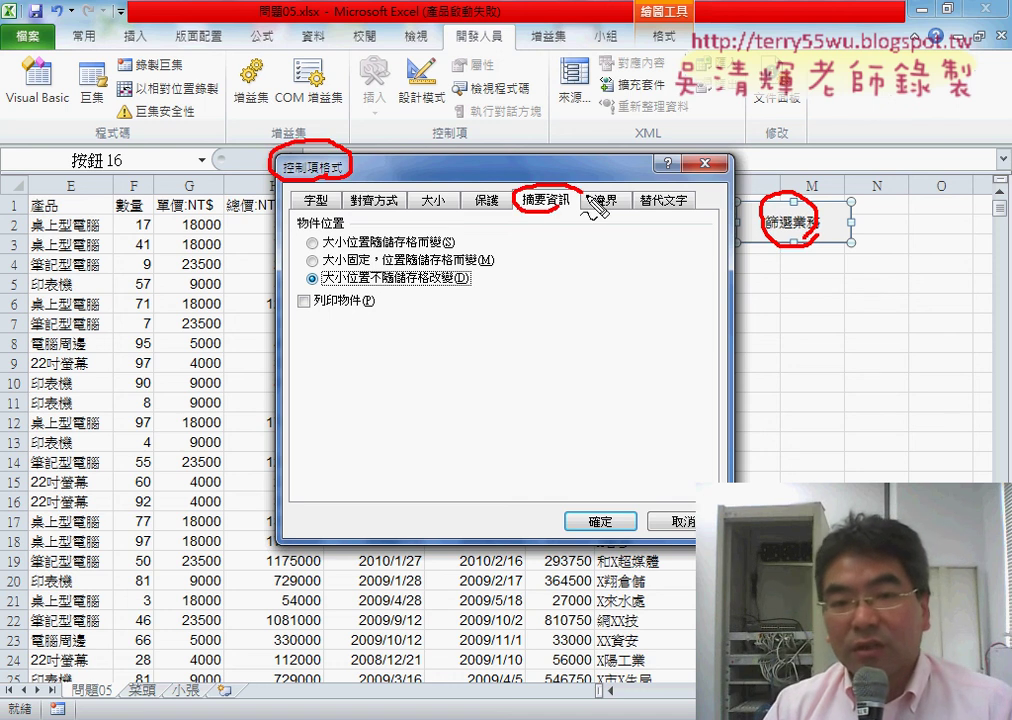
pyautogui.moveTo(350, 166)
pyautogui.mouseDown()
pyautogui.moveTo(513, 195)
pyautogui.moveTo(470, 270)
pyautogui.moveTo(300, 285)
pyautogui.moveTo(420, 288)
pyautogui.moveTo(488, 276)
pyautogui.mouseUp()
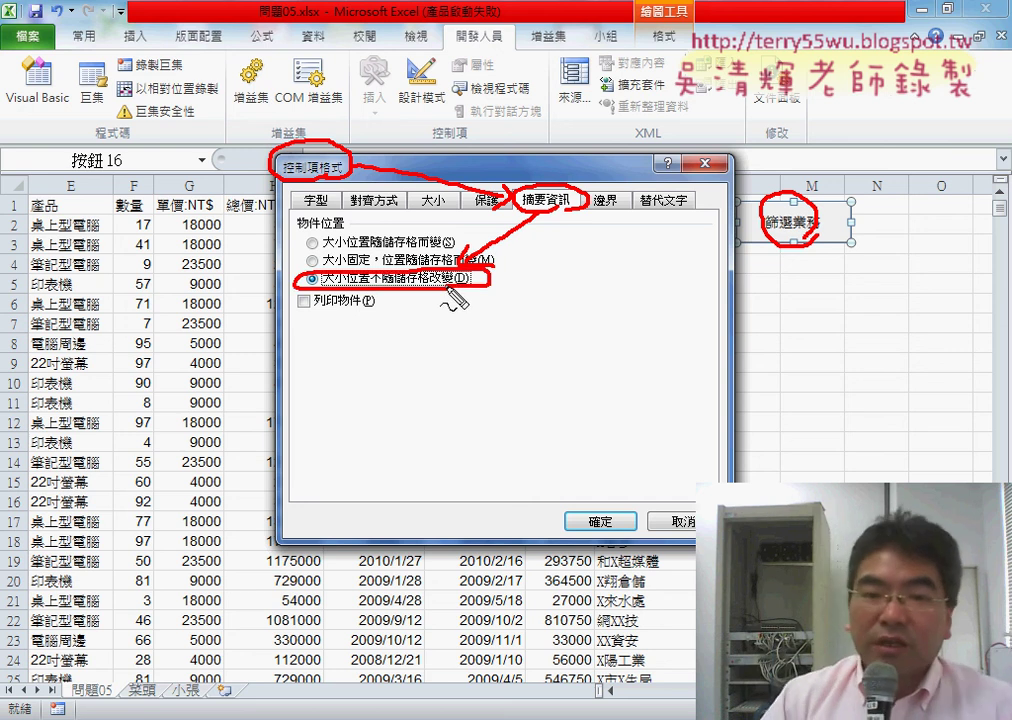
pyautogui.press('Escape')
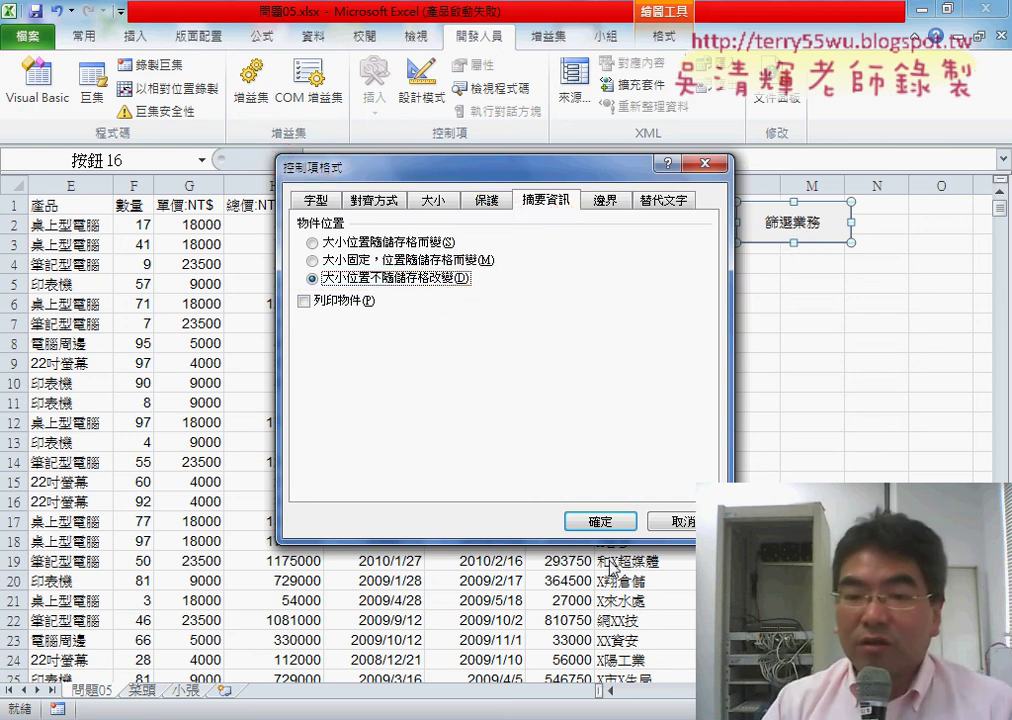
pyautogui.click(621, 524)
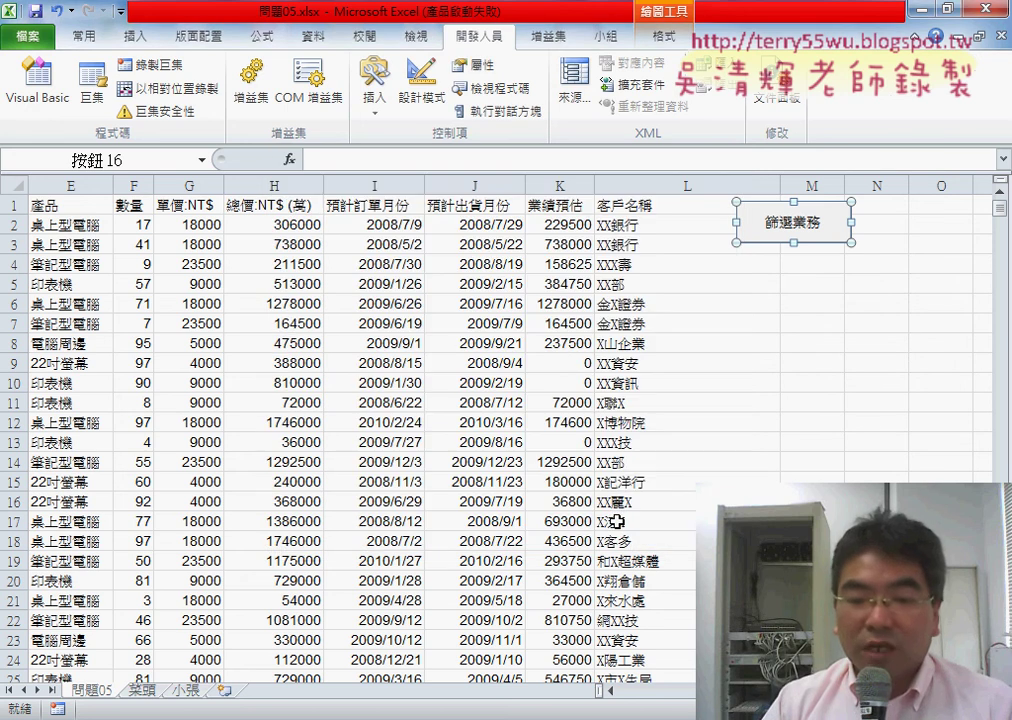
# - Switch to the 程式碼 Google Doc and review the 篩選業務 macro down to End Sub
pyautogui.moveTo(700, 690); pyautogui.dragTo(637, 707)
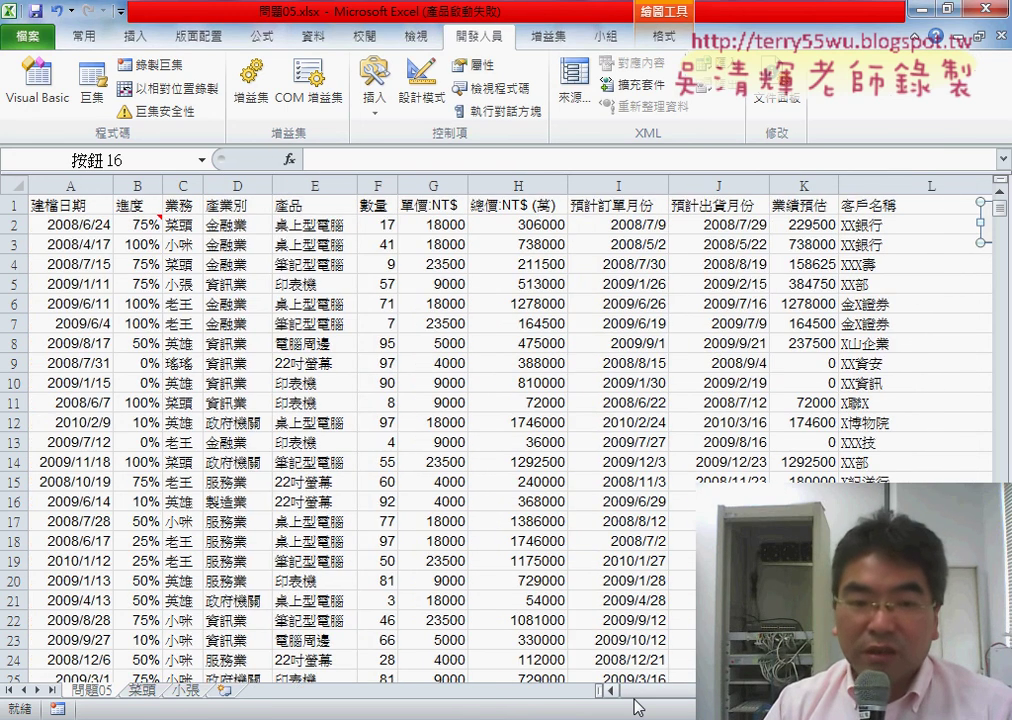
pyautogui.hotkey('alt', 'Tab')
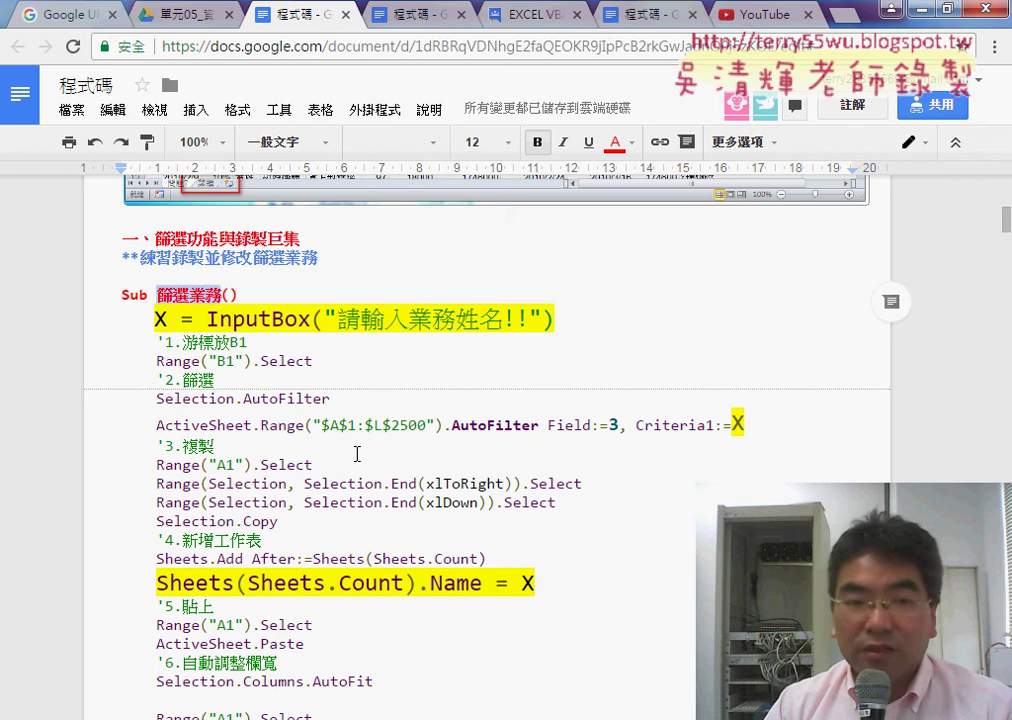
pyautogui.scroll(-1, 356, 454)
pyautogui.click(122, 196)
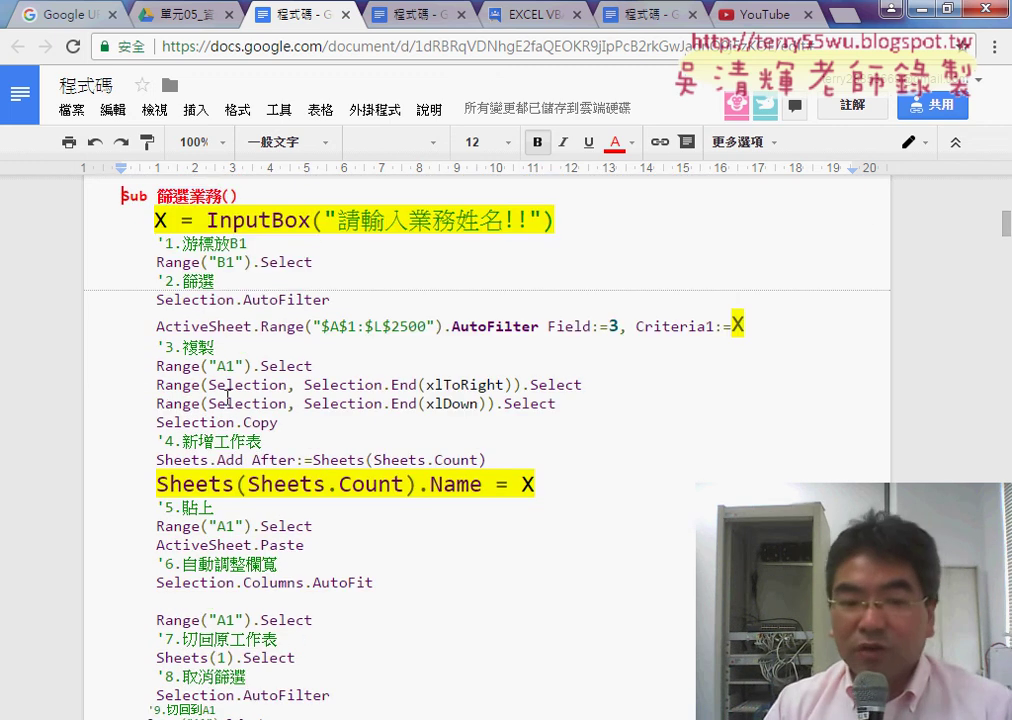
pyautogui.scroll(-2, 228, 398)
pyautogui.scroll(2, 209, 540)
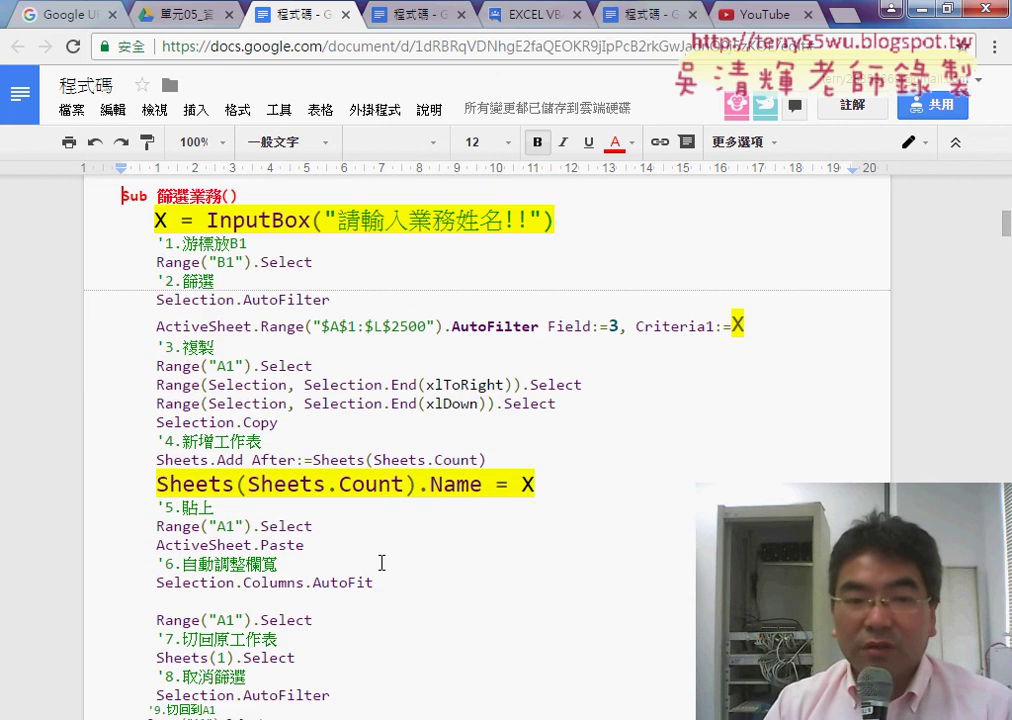
pyautogui.scroll(-1, 300, 548)
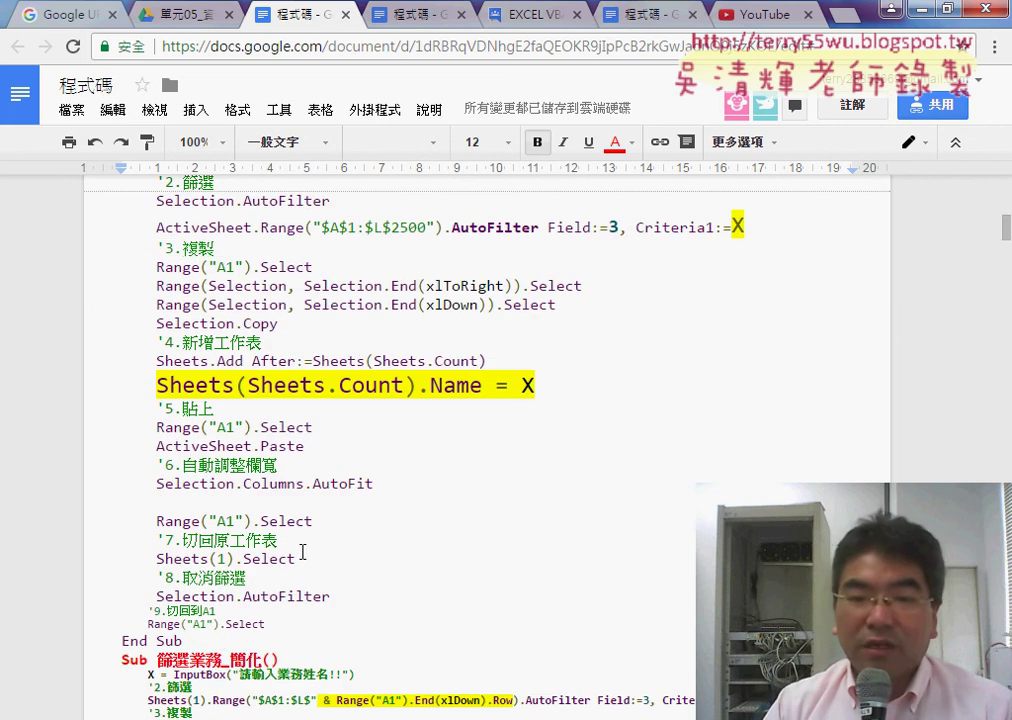
pyautogui.tripleClick(124, 638)
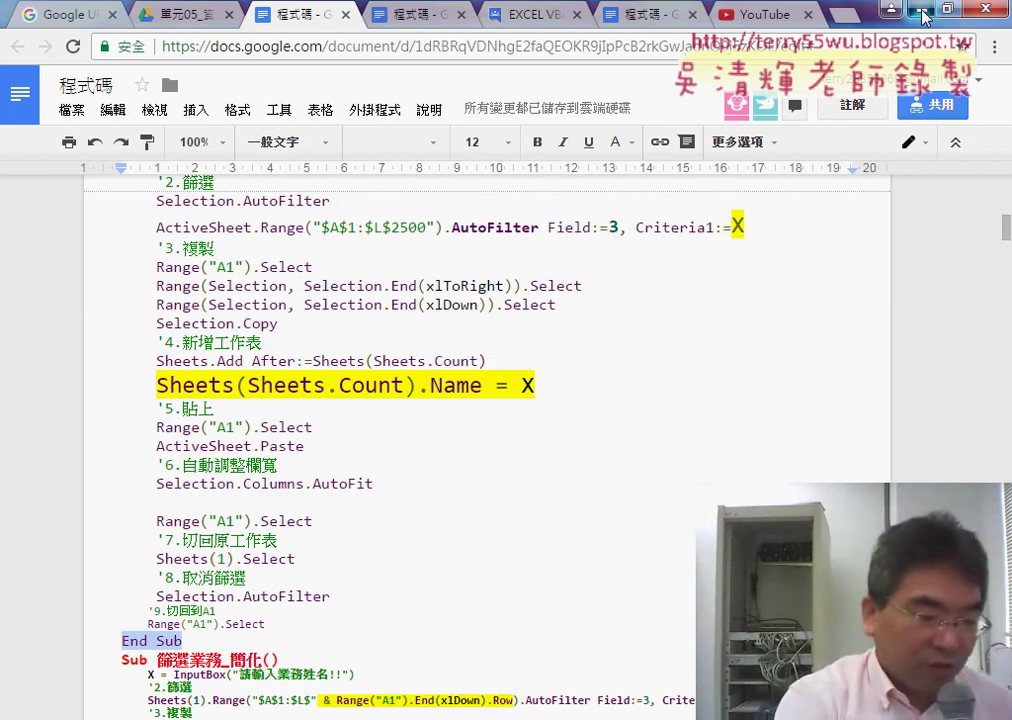
# - Check the Excel workbook, then return to the 程式碼 document
pyautogui.hotkey('alt', 'Tab')
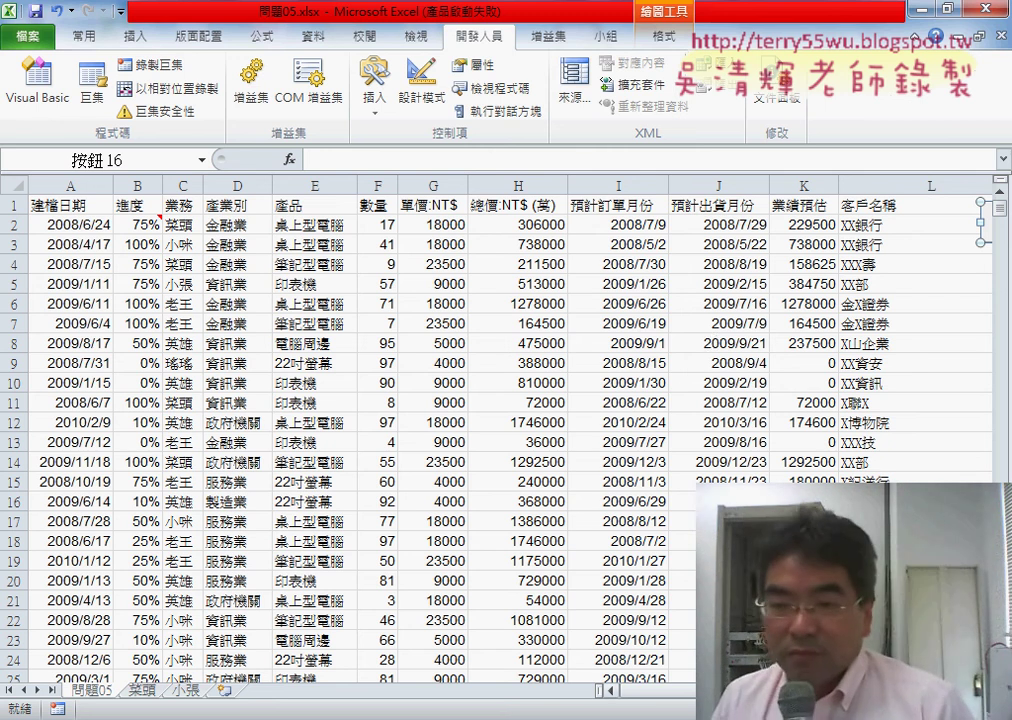
pyautogui.hscroll(3, 712, 342)
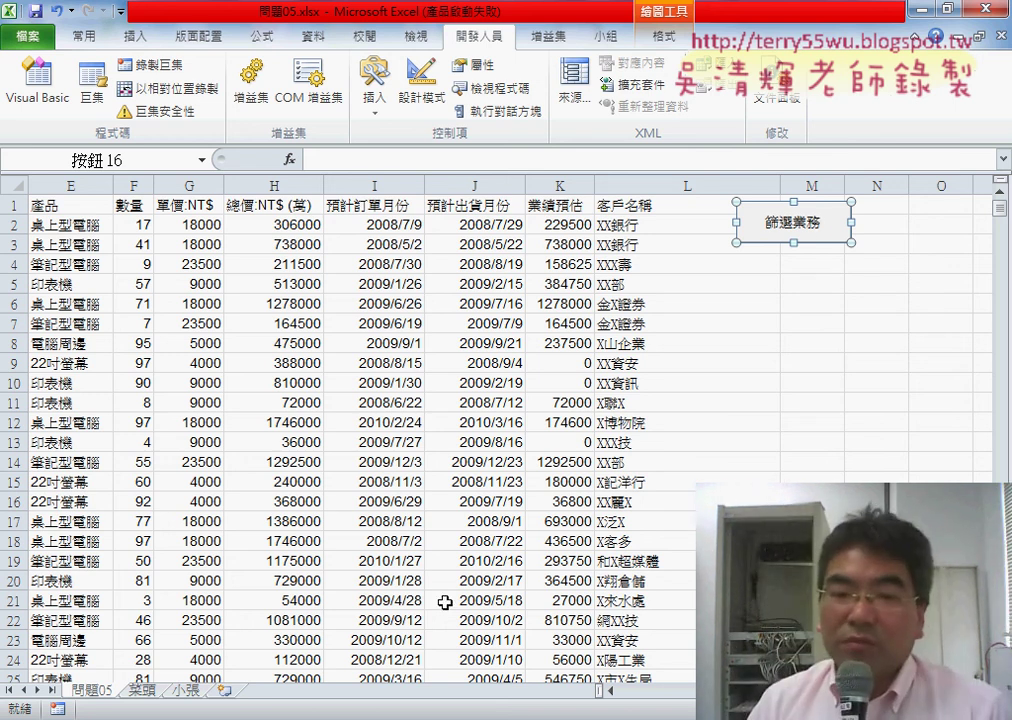
pyautogui.hotkey('alt', 'Tab')
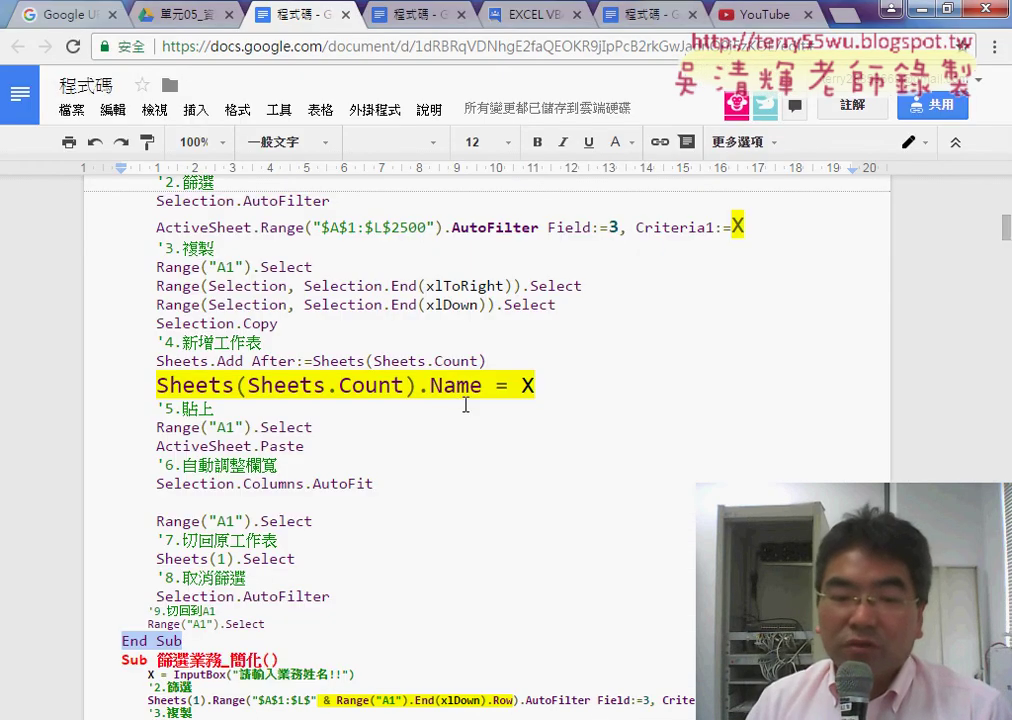
# - Scroll down the 程式碼 document to the '避免程式錯誤的三種防呆判斷' section
pyautogui.scroll(-4, 465, 405)
pyautogui.scroll(-1, 467, 408)
pyautogui.scroll(-4, 467, 408)
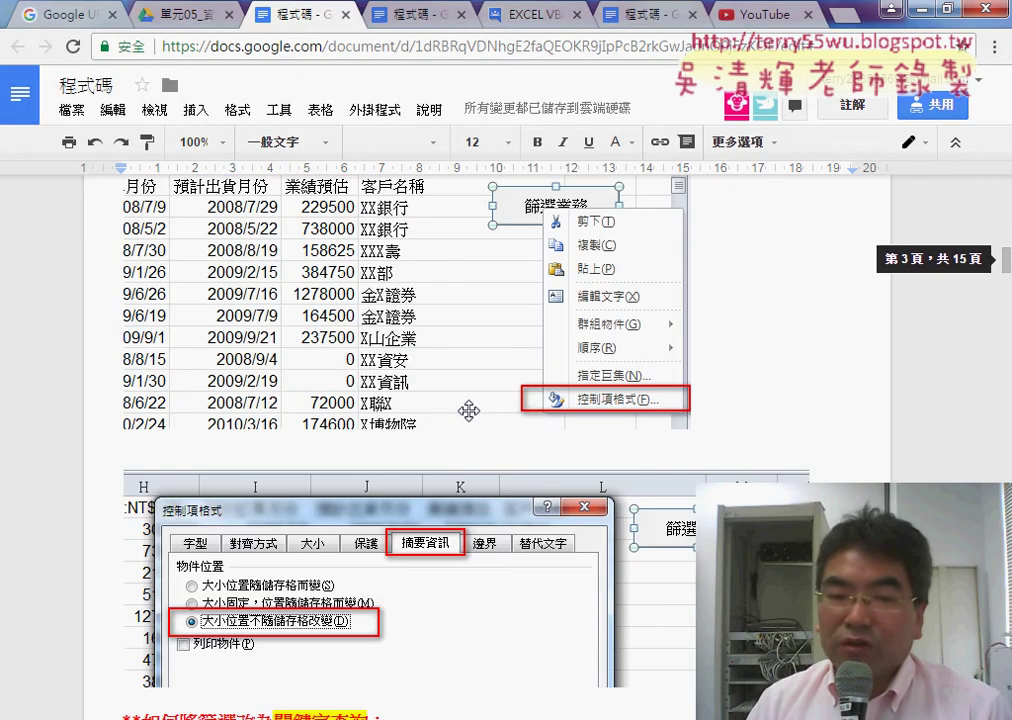
pyautogui.scroll(-3, 469, 411)
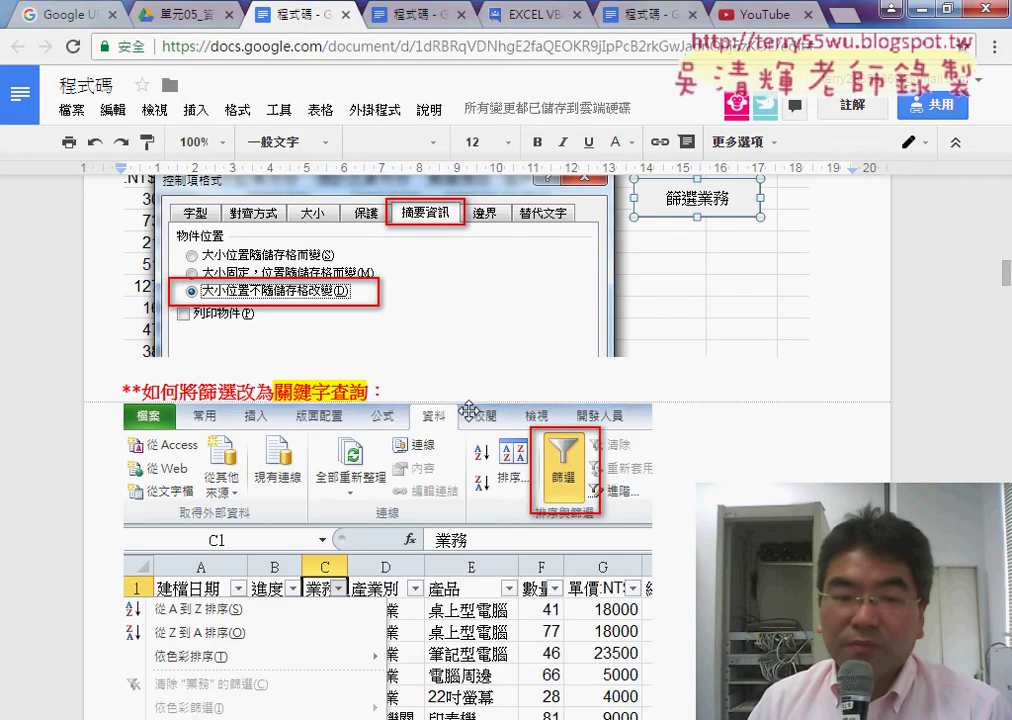
pyautogui.scroll(-2, 469, 411)
pyautogui.scroll(-4, 469, 411)
pyautogui.scroll(-3, 469, 411)
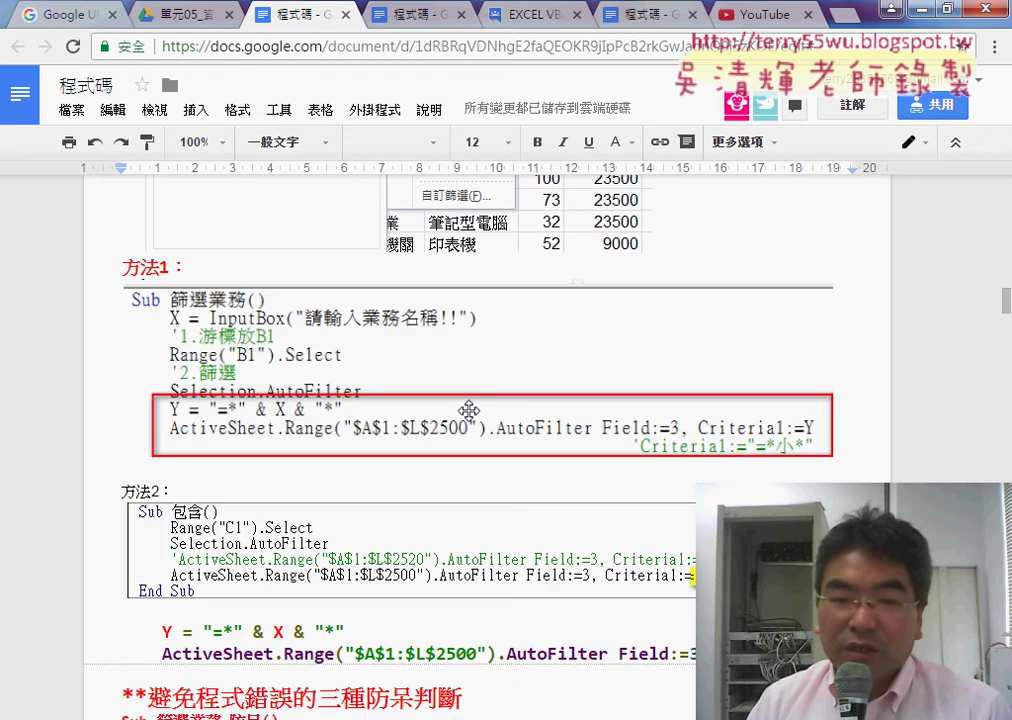
pyautogui.scroll(-3, 469, 411)
pyautogui.scroll(-1, 469, 411)
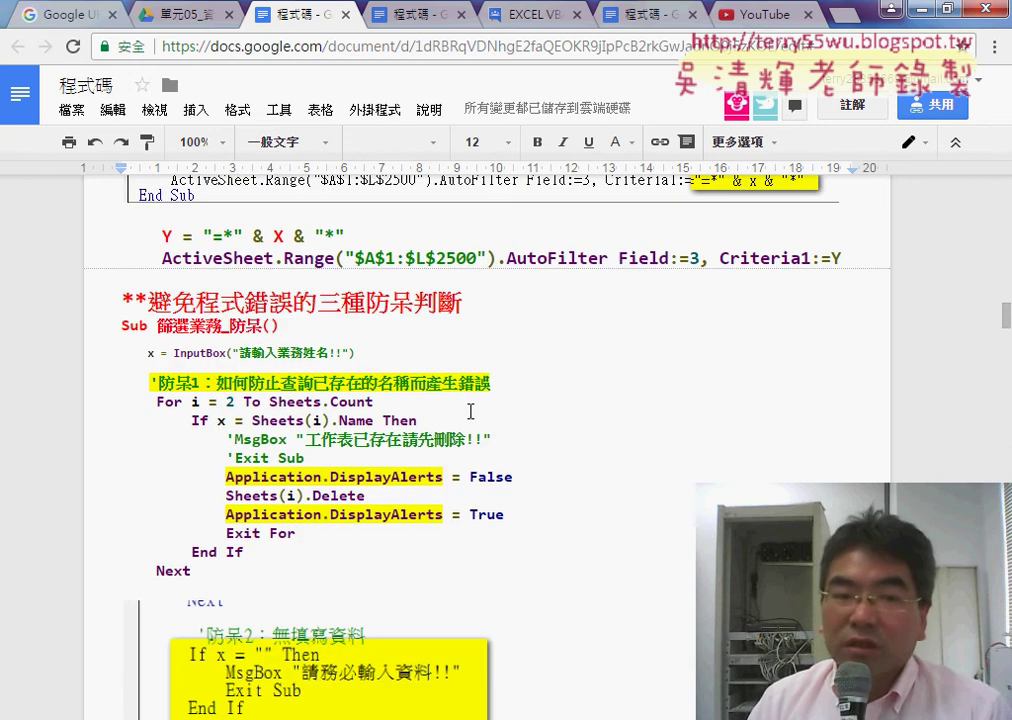
pyautogui.scroll(-1, 470, 411)
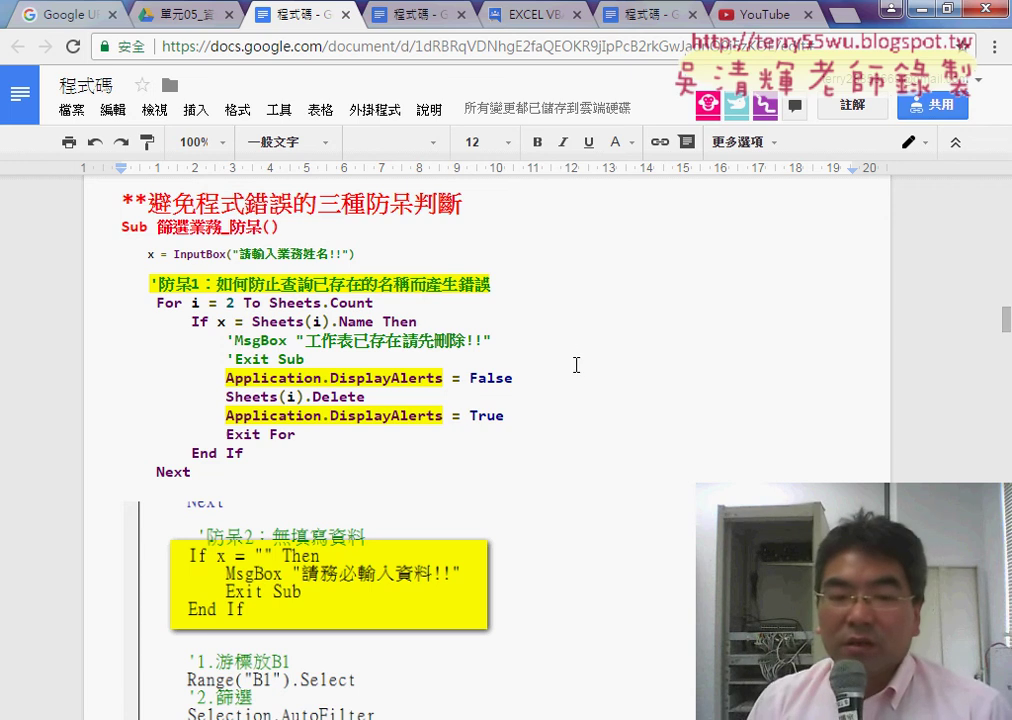
pyautogui.scroll(-2, 576, 365)
pyautogui.scroll(-2, 580, 363)
pyautogui.scroll(-2, 592, 361)
pyautogui.scroll(-2, 594, 362)
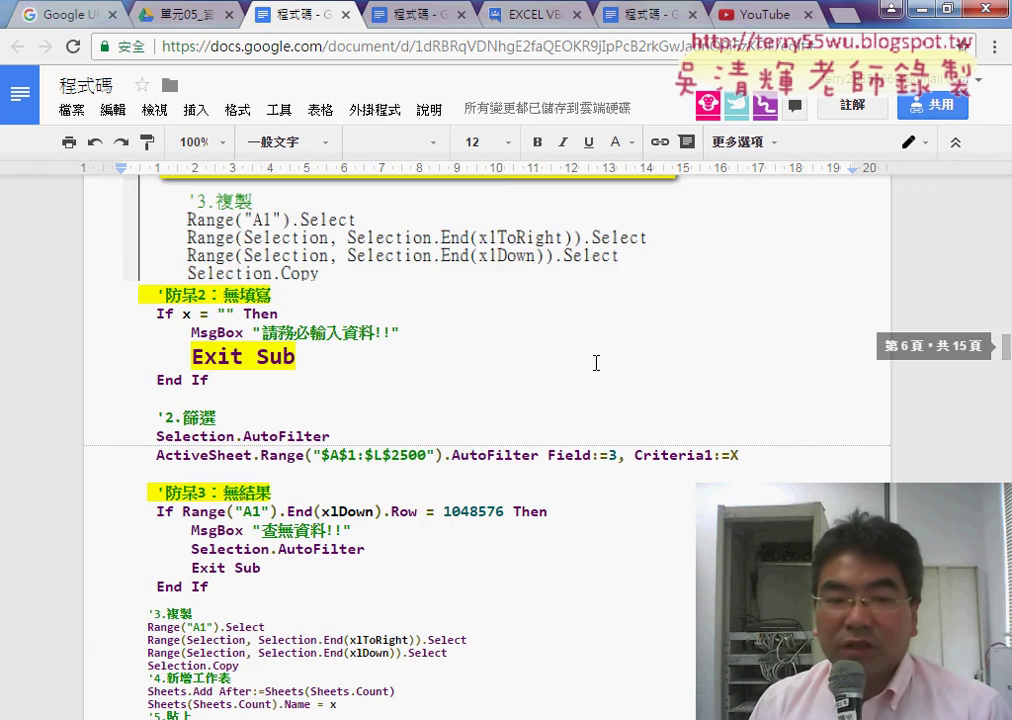
pyautogui.scroll(-2, 596, 363)
pyautogui.scroll(-3, 596, 362)
pyautogui.scroll(1, 596, 362)
pyautogui.scroll(3, 597, 362)
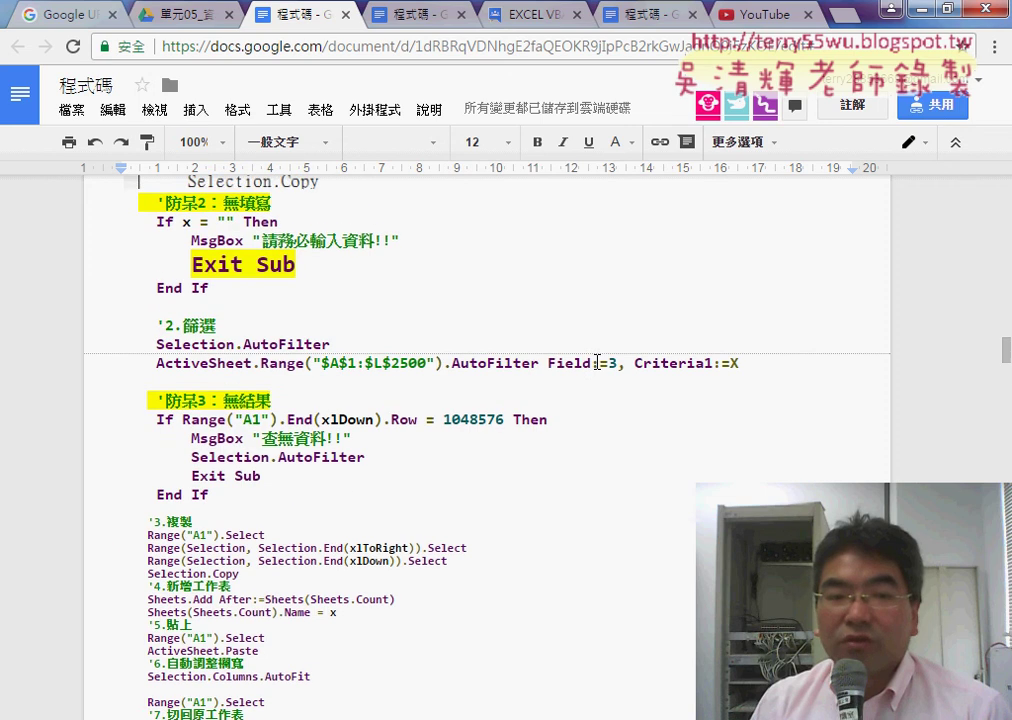
pyautogui.scroll(1, 597, 362)
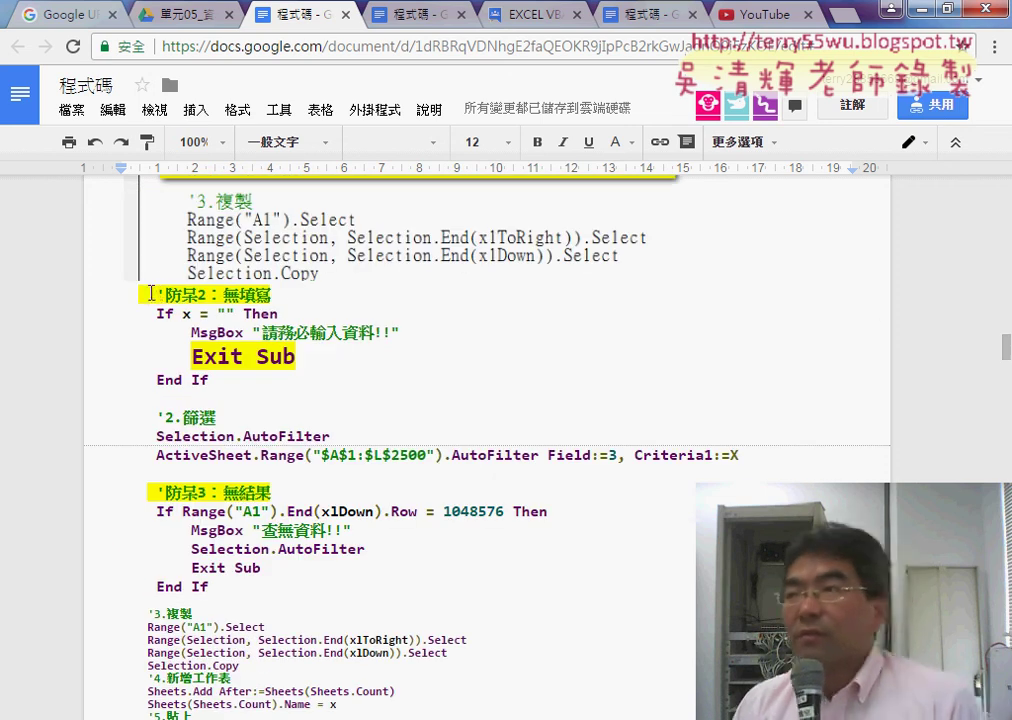
pyautogui.moveTo(148, 295); pyautogui.dragTo(296, 293)
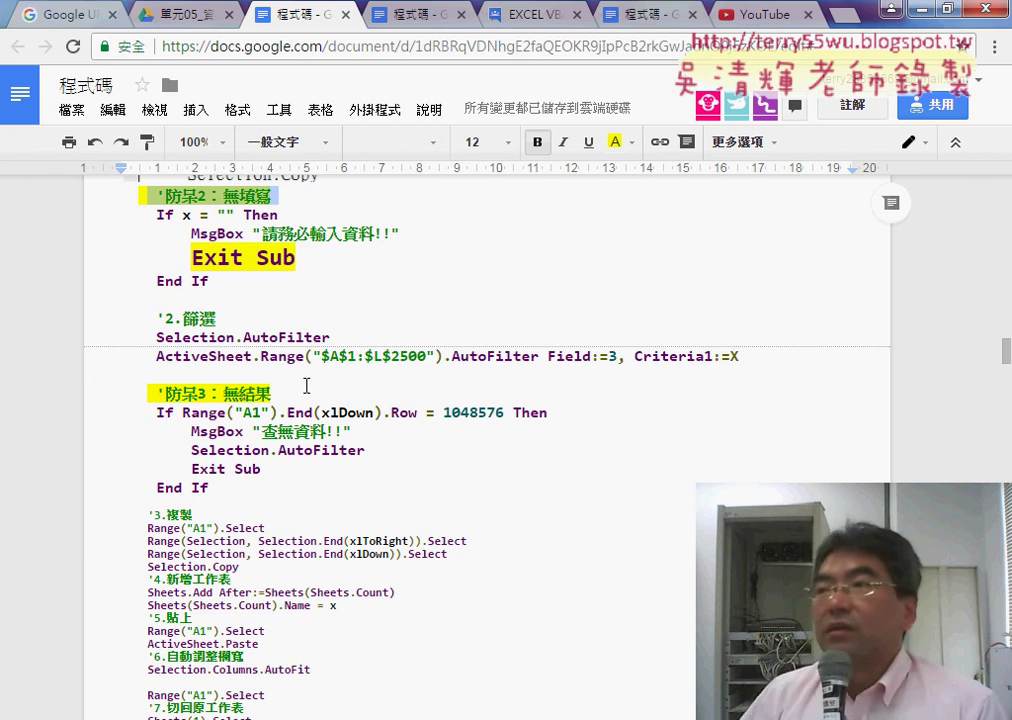
pyautogui.moveTo(272, 394); pyautogui.dragTo(129, 383)
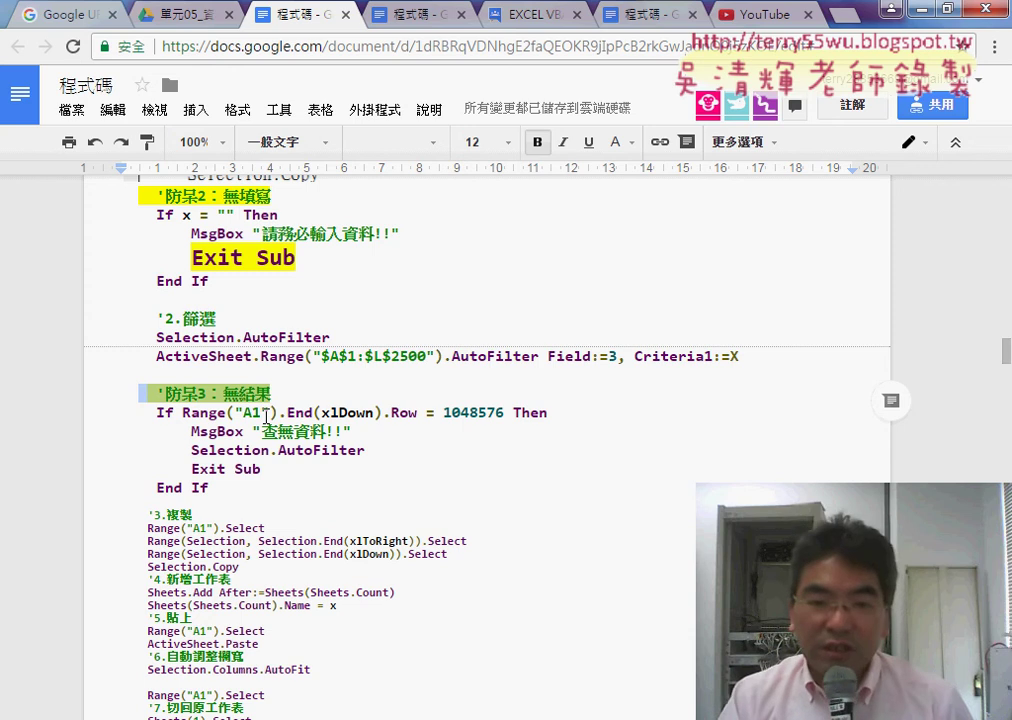
pyautogui.scroll(2, 265, 416)
pyautogui.scroll(4, 265, 416)
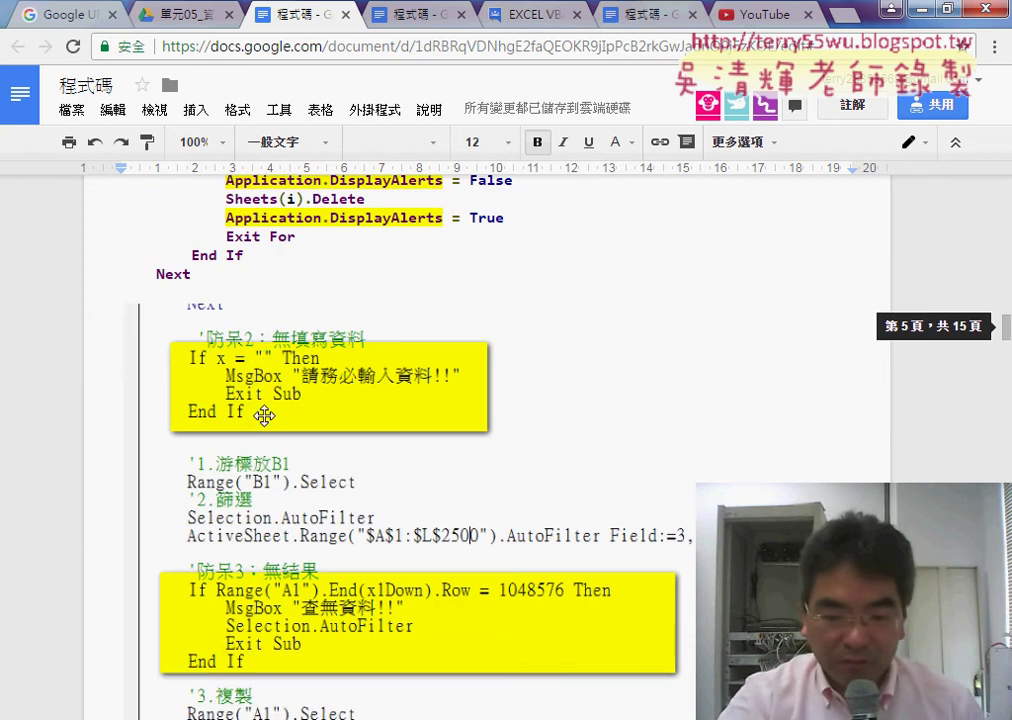